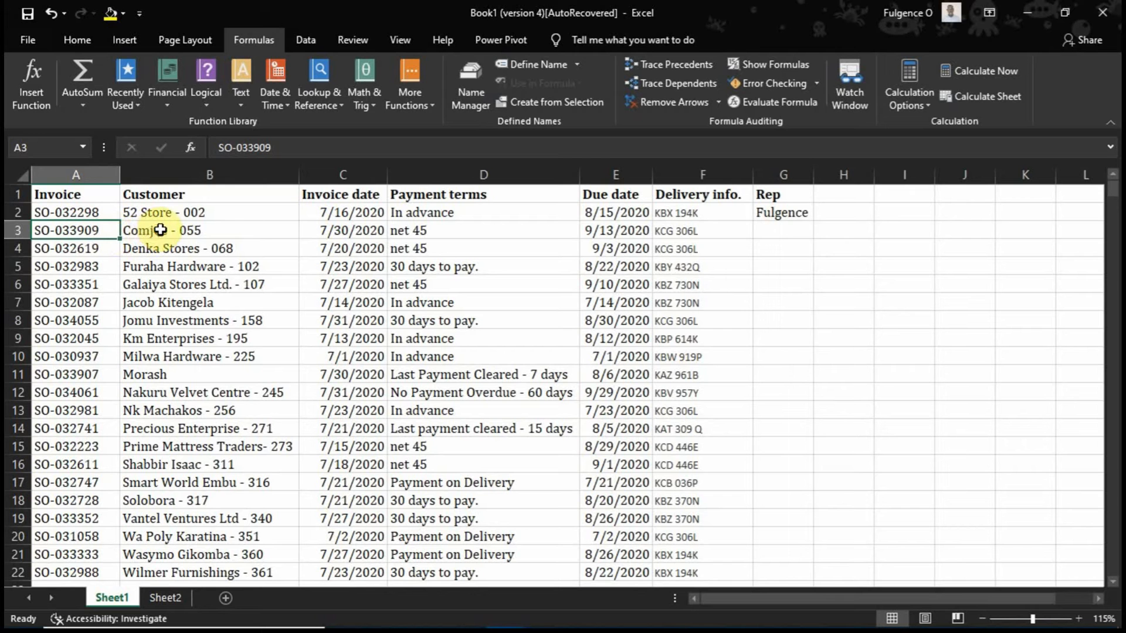
- Examine the customer records on Sheet2 and the reps assigned to them in column G
click(150, 233)
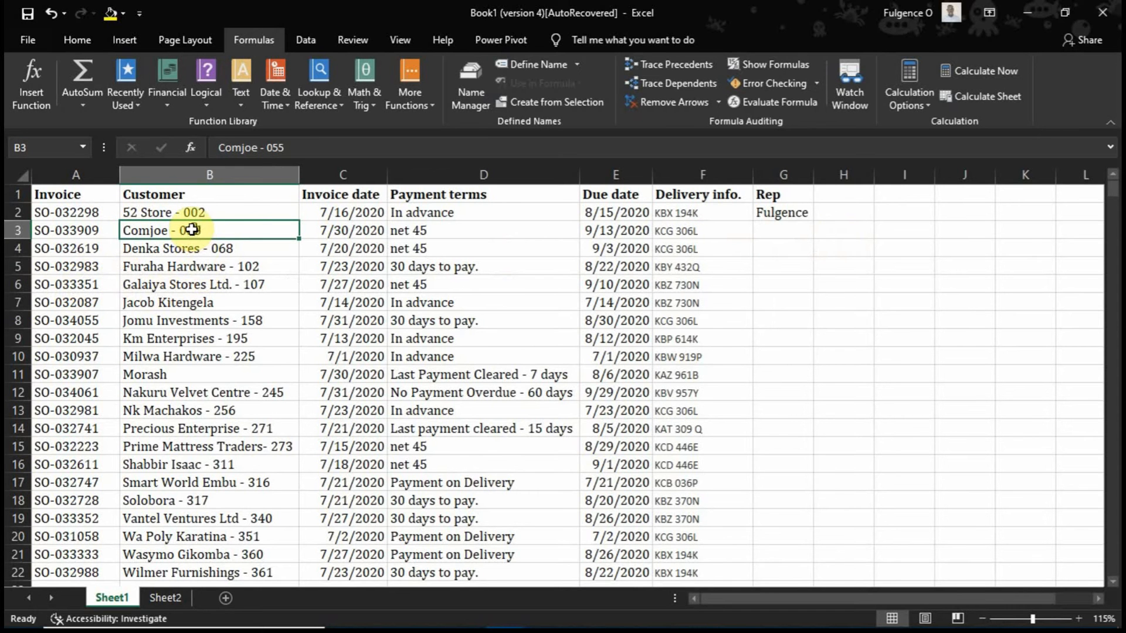
click(173, 598)
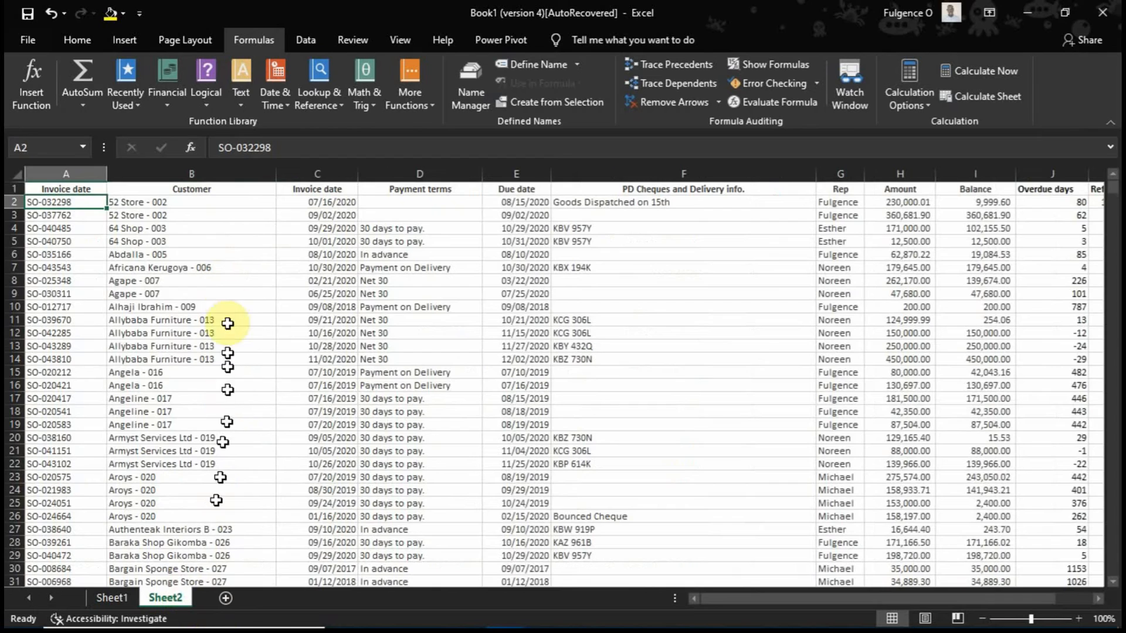
scroll(223, 246, down, 9)
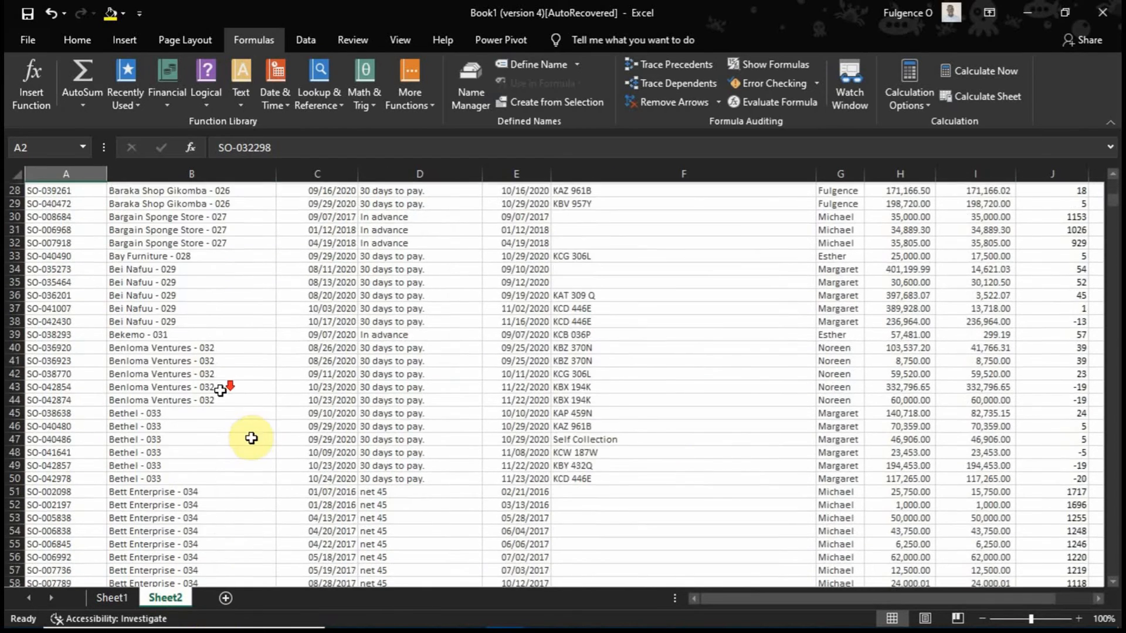
scroll(251, 438, down, 15)
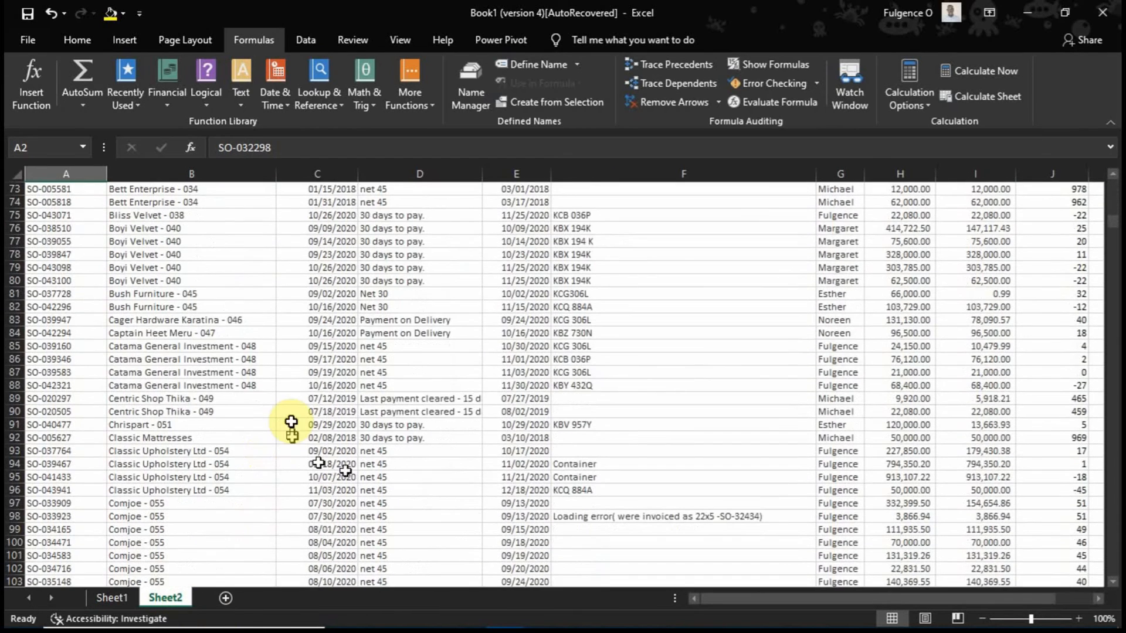
scroll(558, 422, down, 2)
drag(837, 385, 850, 450)
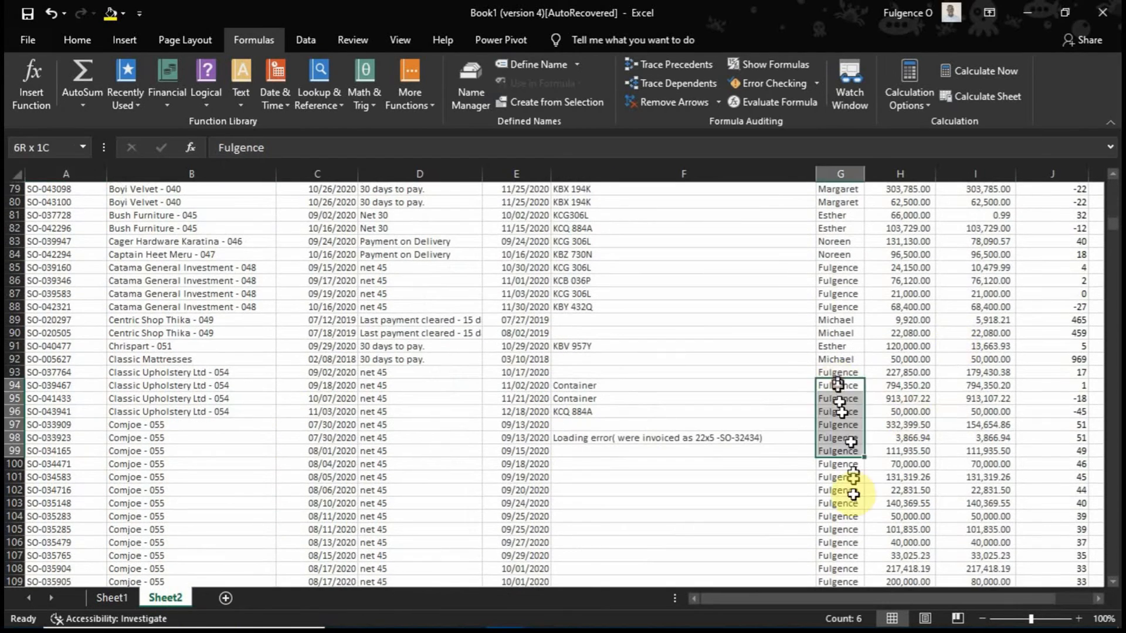
mouse_move(853, 494)
mouse_down()
mouse_move(836, 533)
mouse_move(837, 502)
mouse_up()
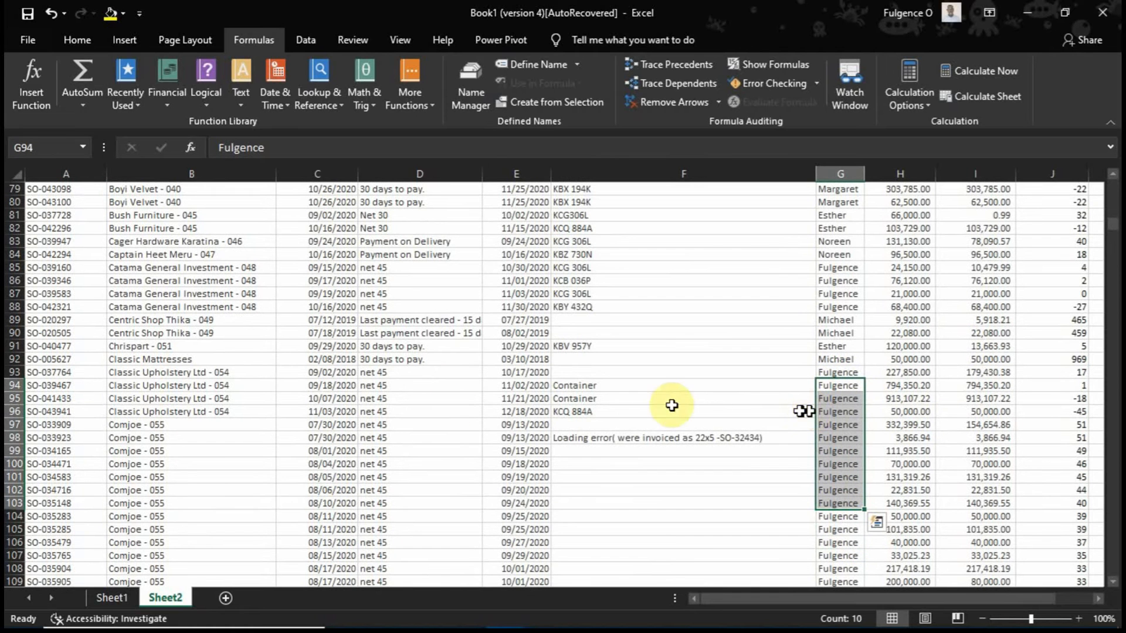
- Return to Sheet1 and check the empty Rep cell in row 3 against that row's customer and invoice
click(97, 595)
click(804, 231)
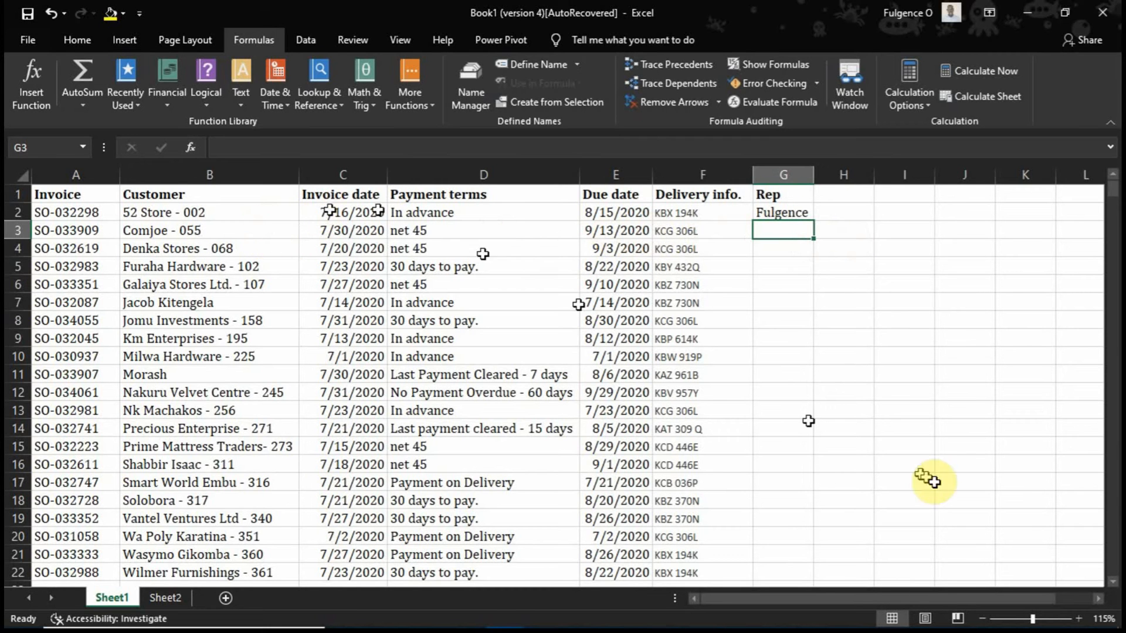
click(246, 230)
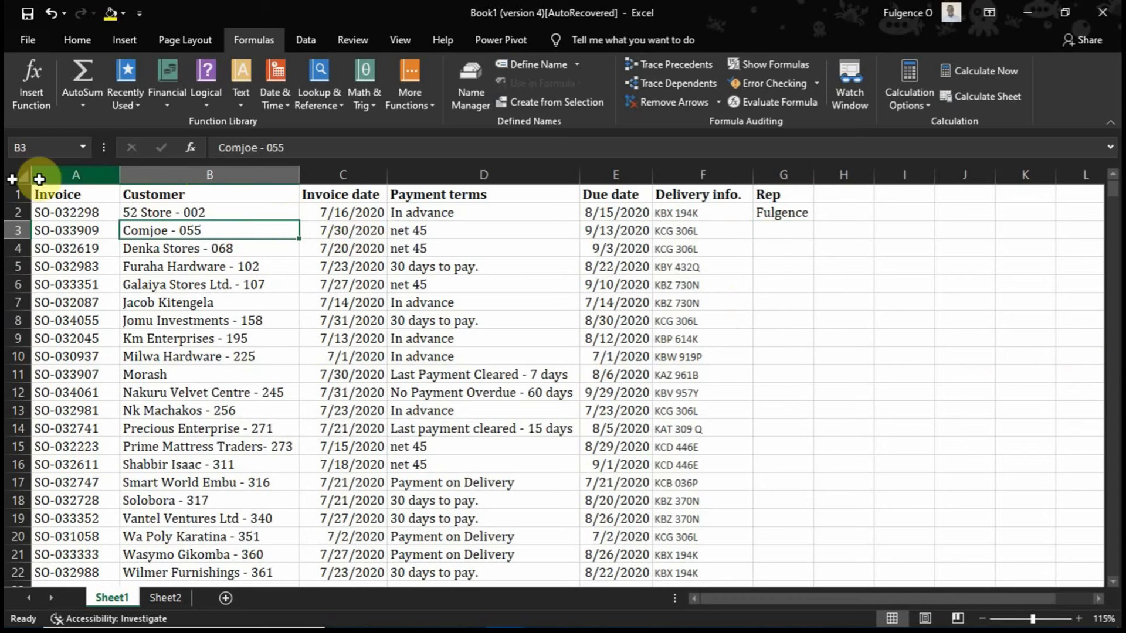
click(45, 230)
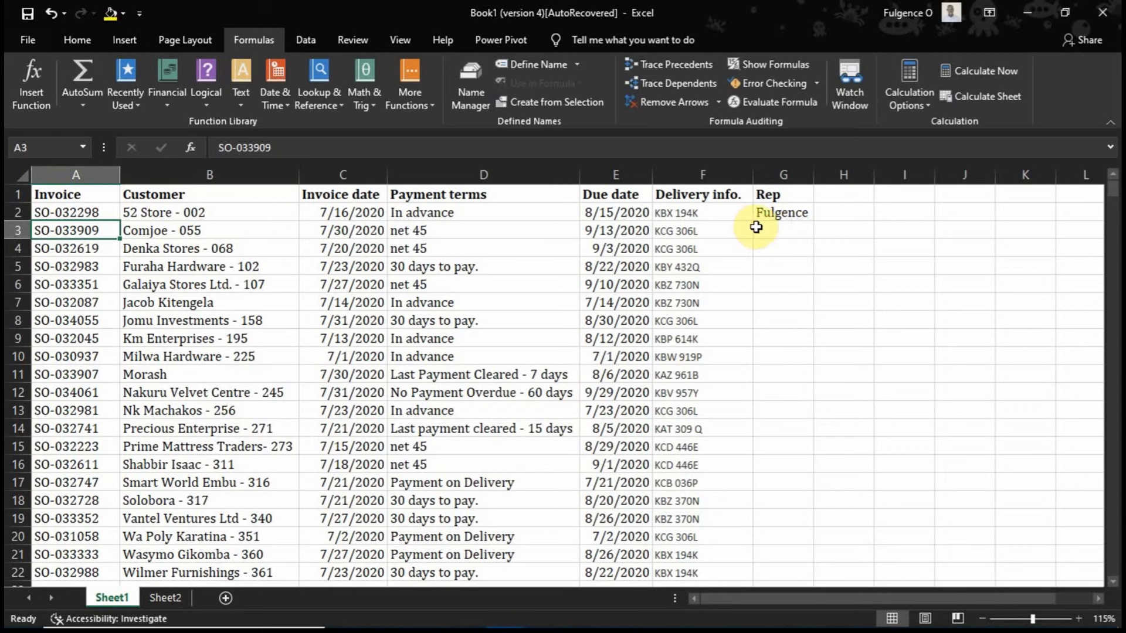
- Start a VLOOKUP function in cell G3 with A3 as the lookup value
click(782, 230)
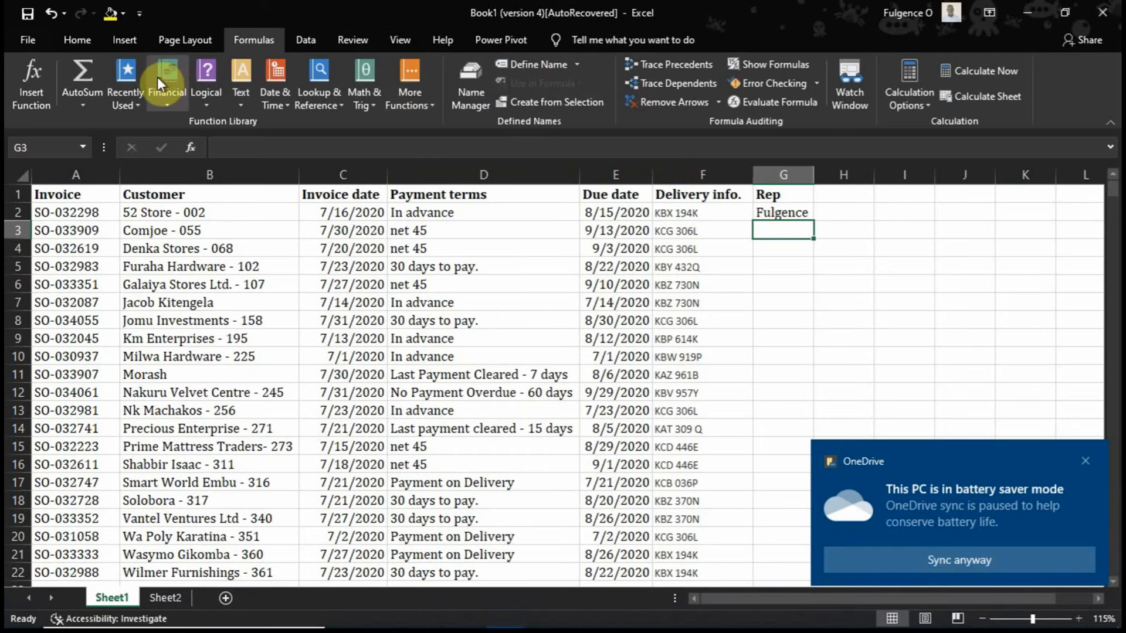
click(312, 94)
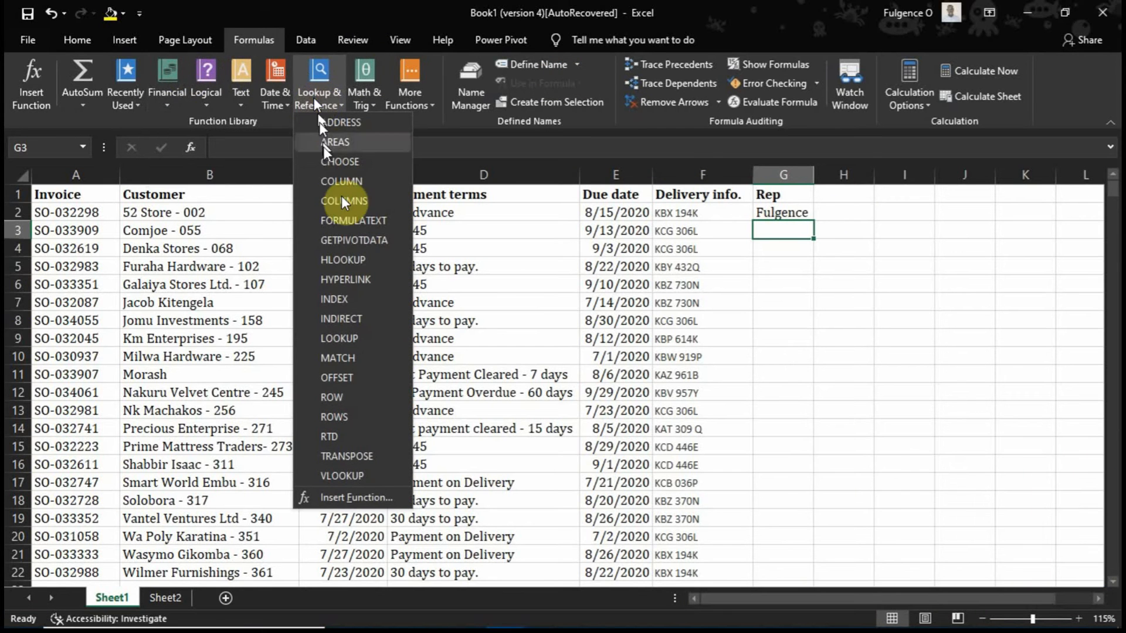
click(366, 474)
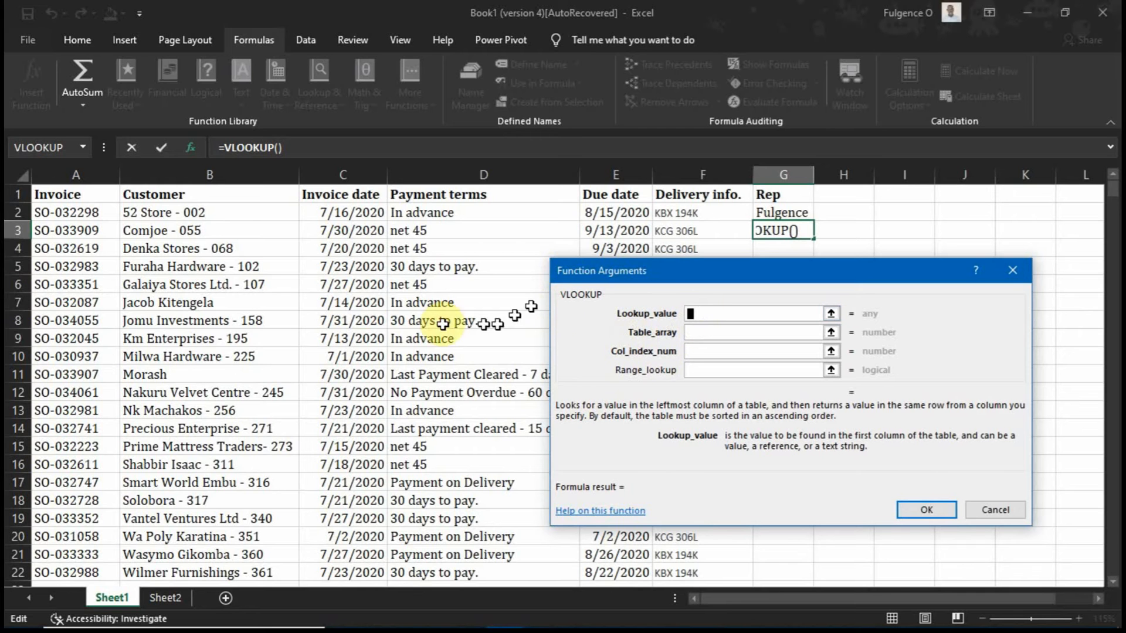
click(101, 230)
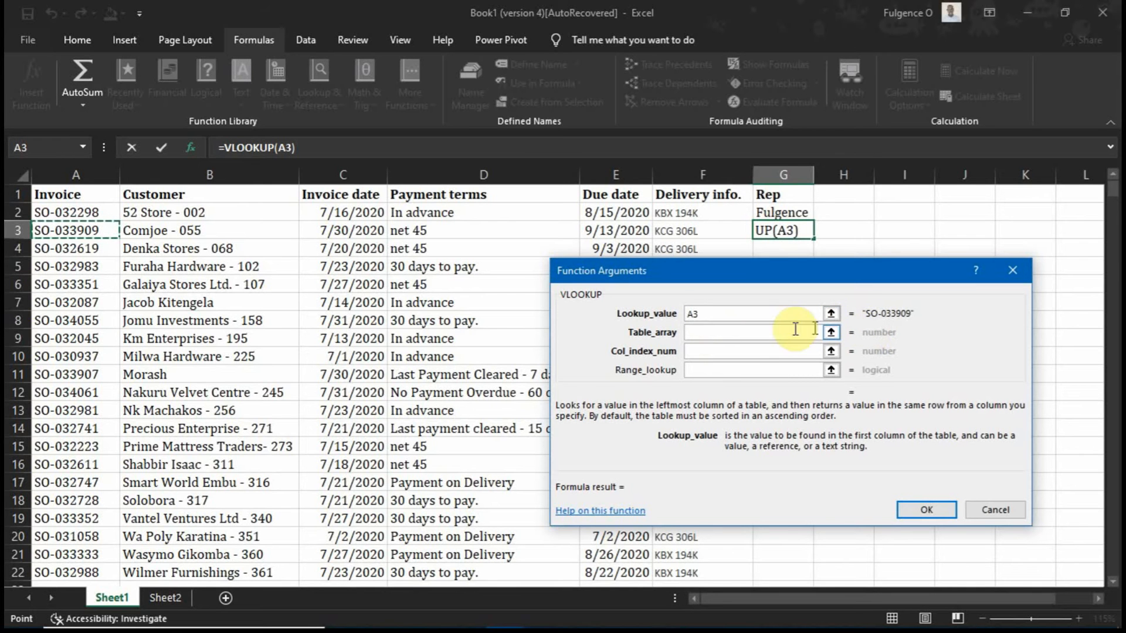
- Set the VLOOKUP table array to columns A through G of Sheet2
click(775, 334)
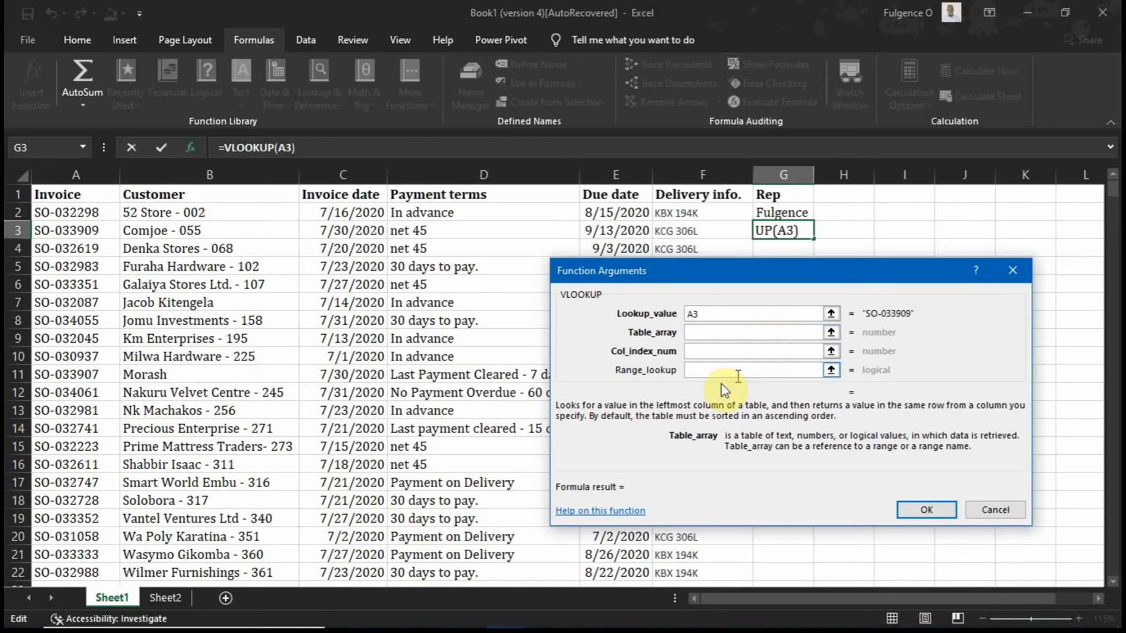
click(171, 598)
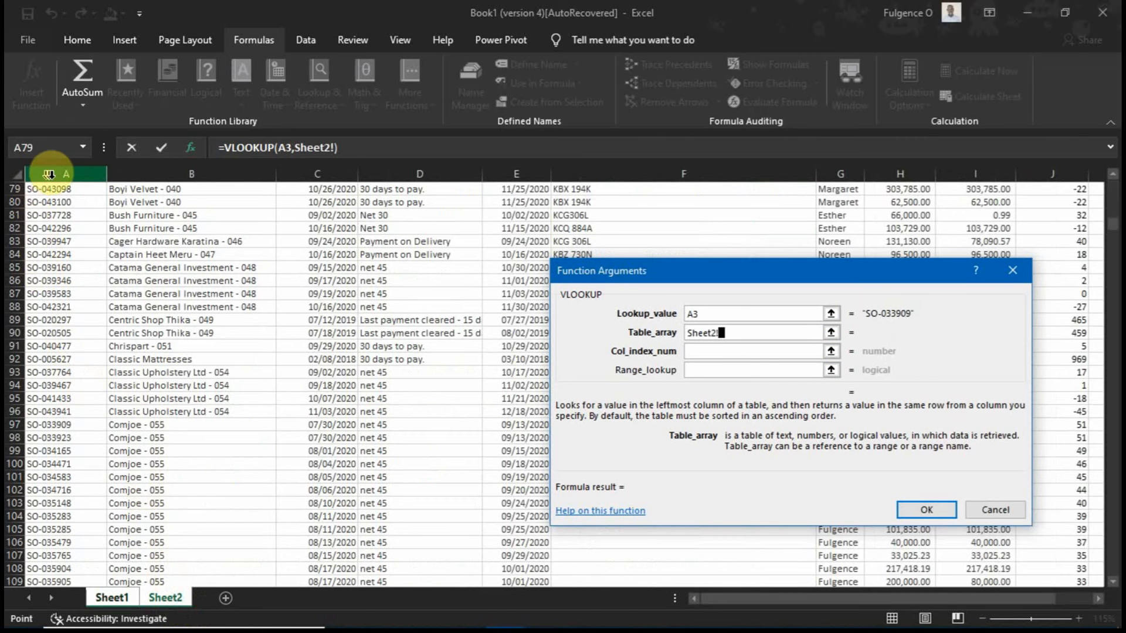
drag(49, 174, 850, 224)
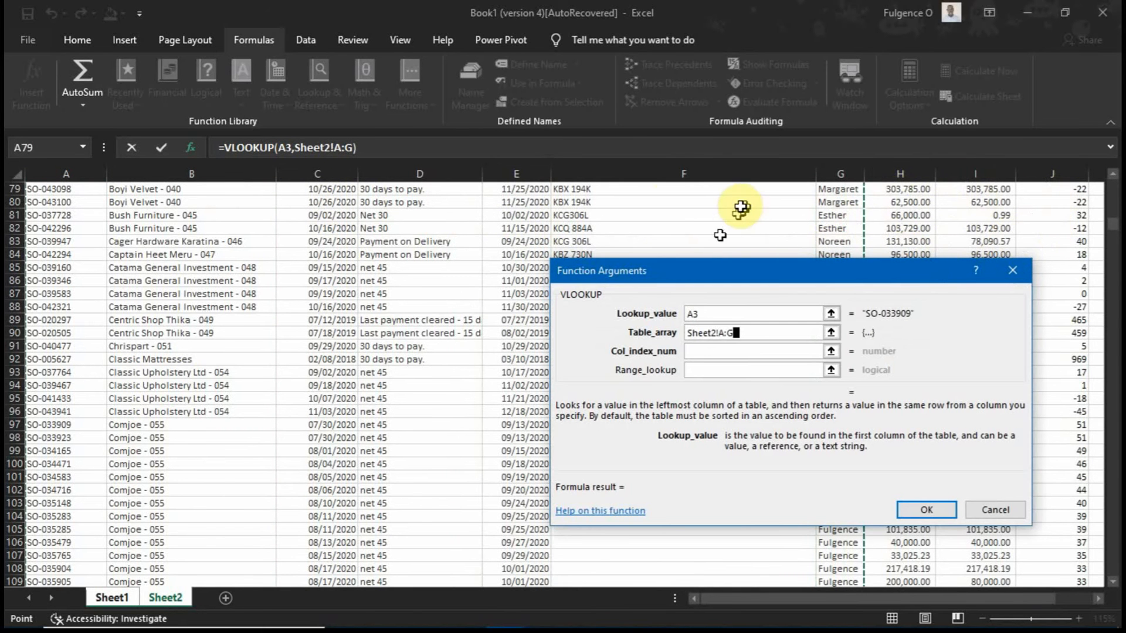
scroll(414, 209, up, 15)
scroll(387, 191, up, 11)
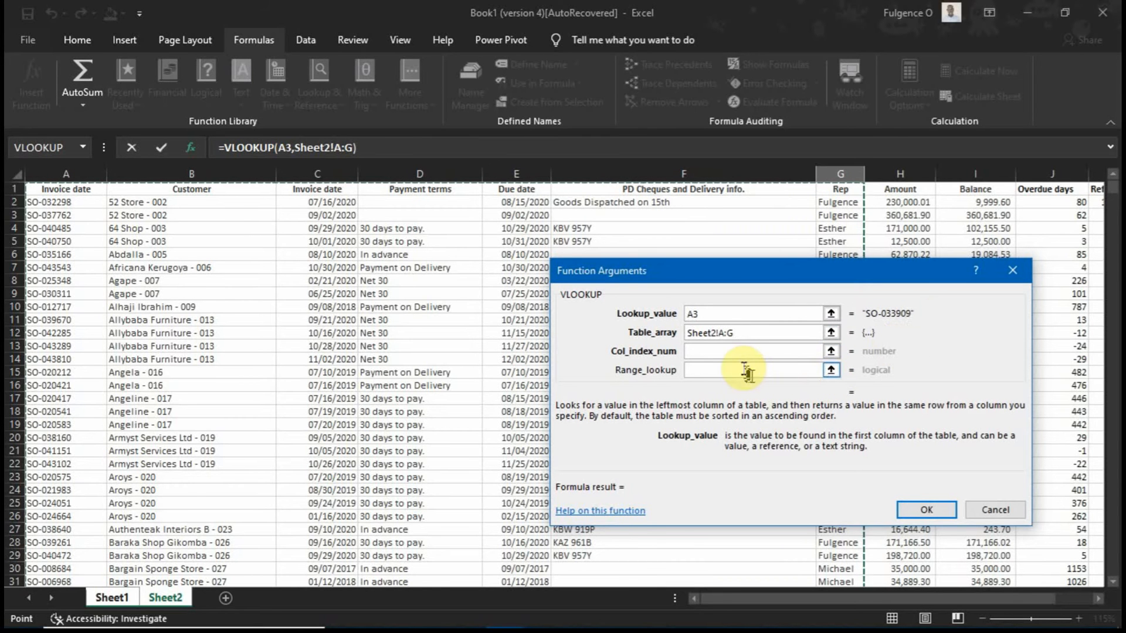
- Set the column index number to 7 and the range lookup to false, and insert the formula
click(745, 350)
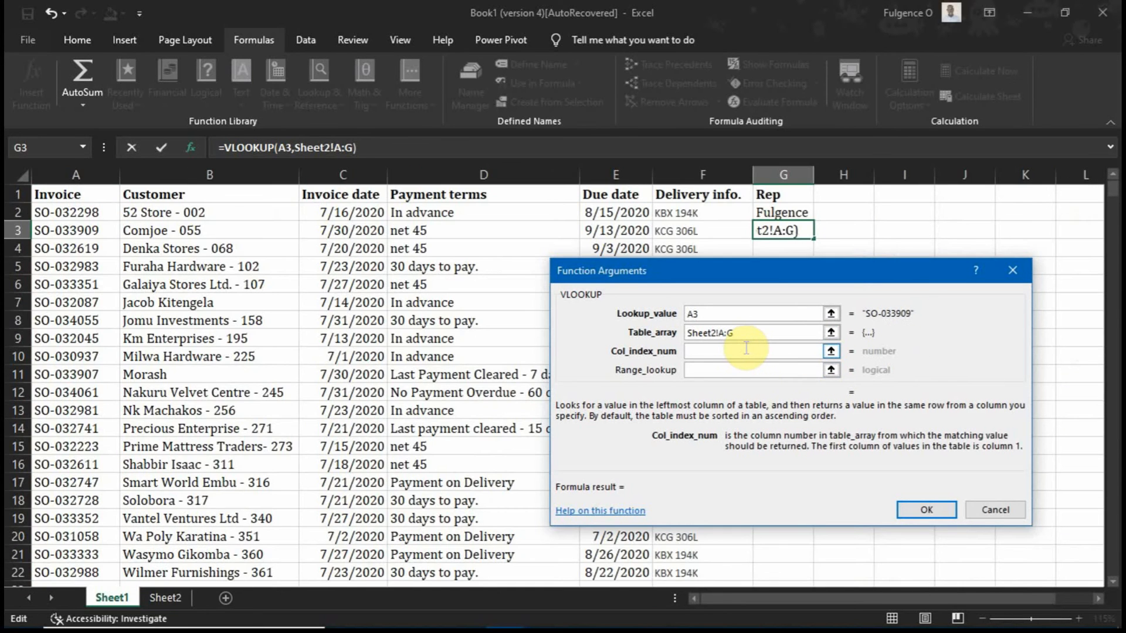
text(7)
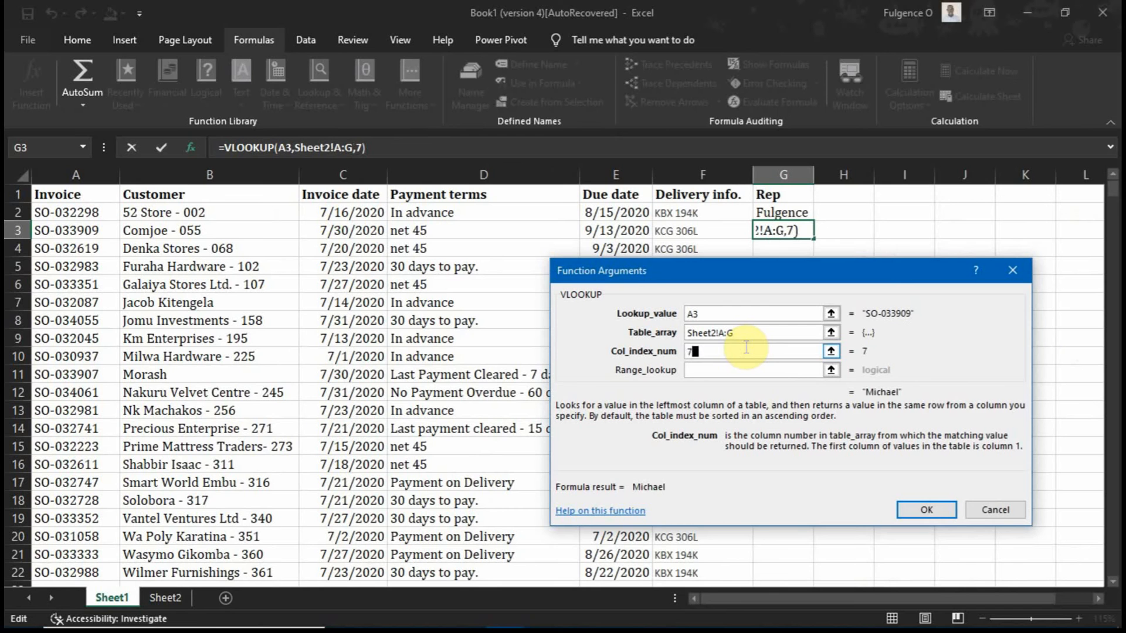
click(726, 371)
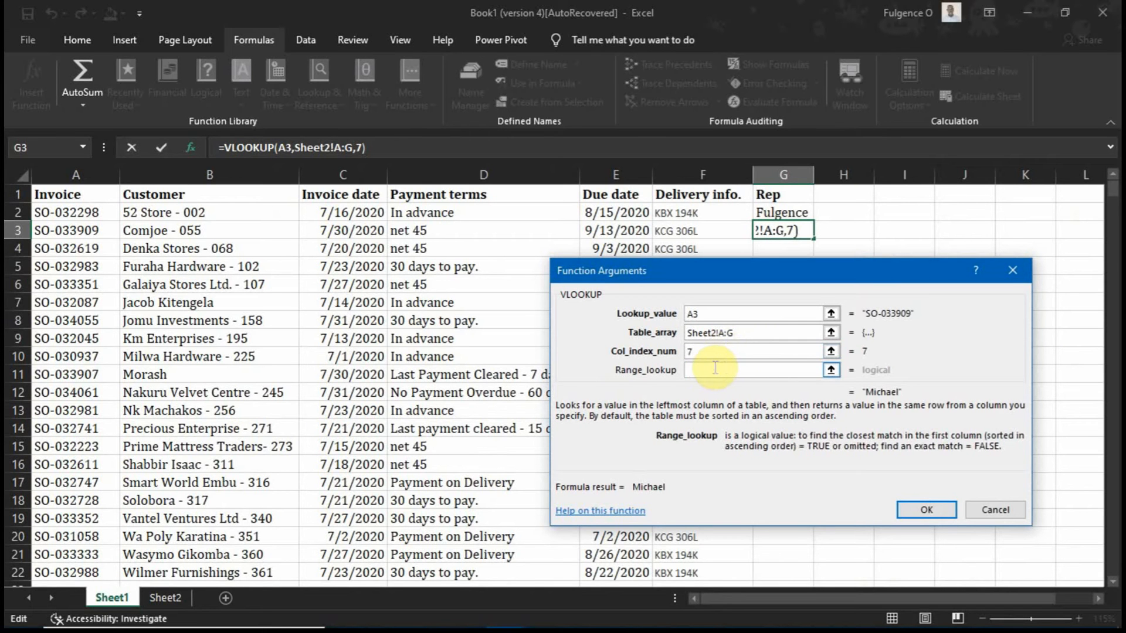
text(false)
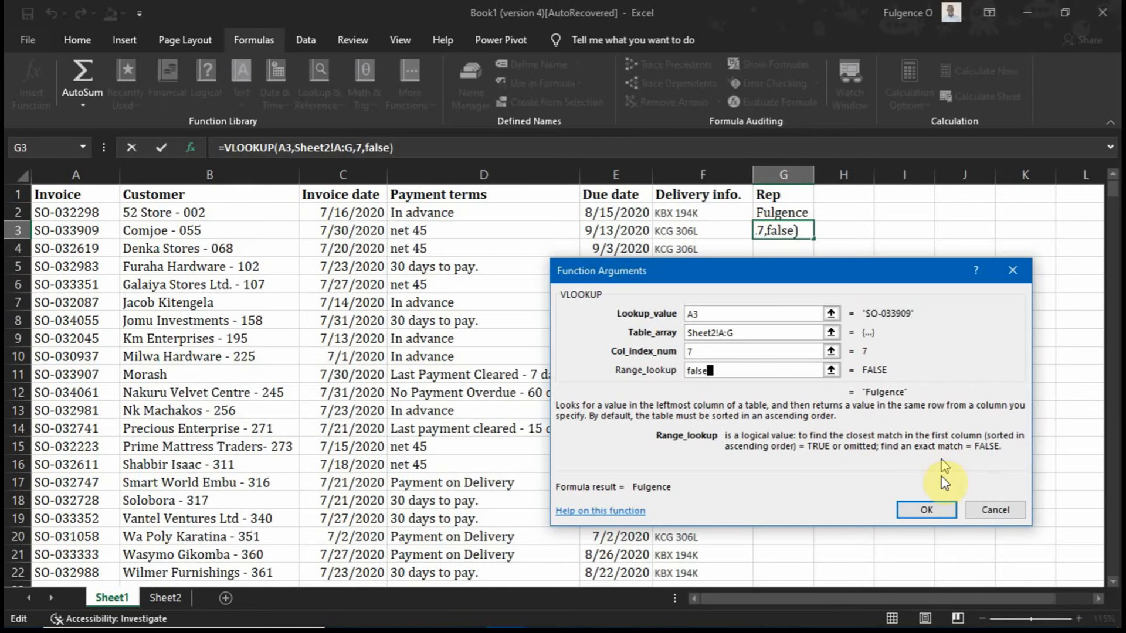
click(925, 510)
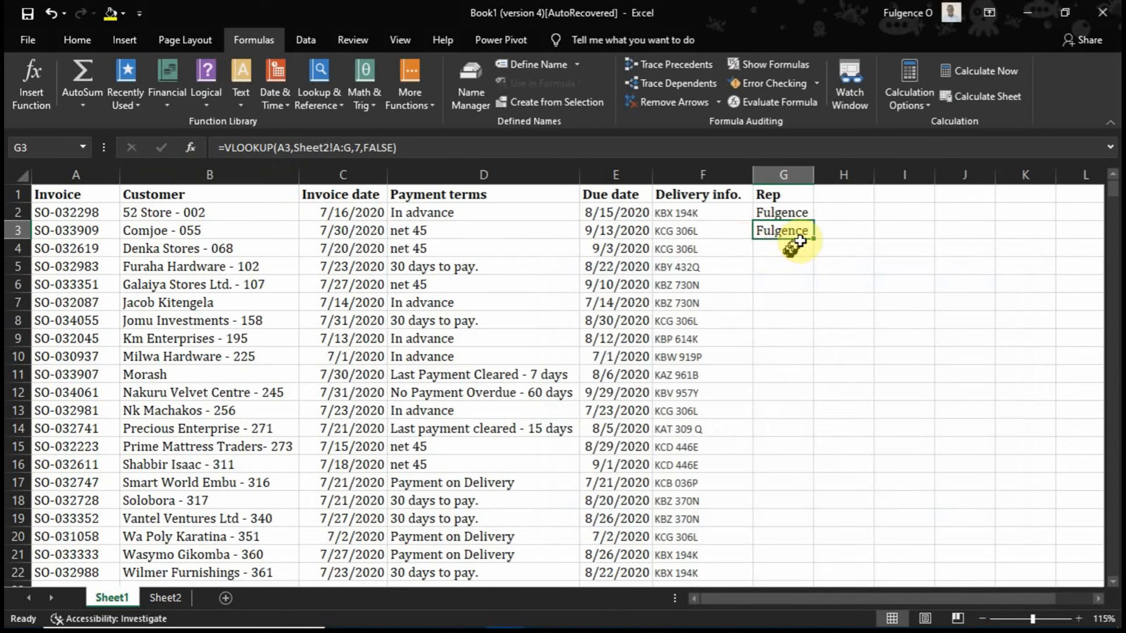
- Fill the VLOOKUP formula from G3 down to G22 and check the copied formulas in the Rep column
drag(817, 238, 812, 434)
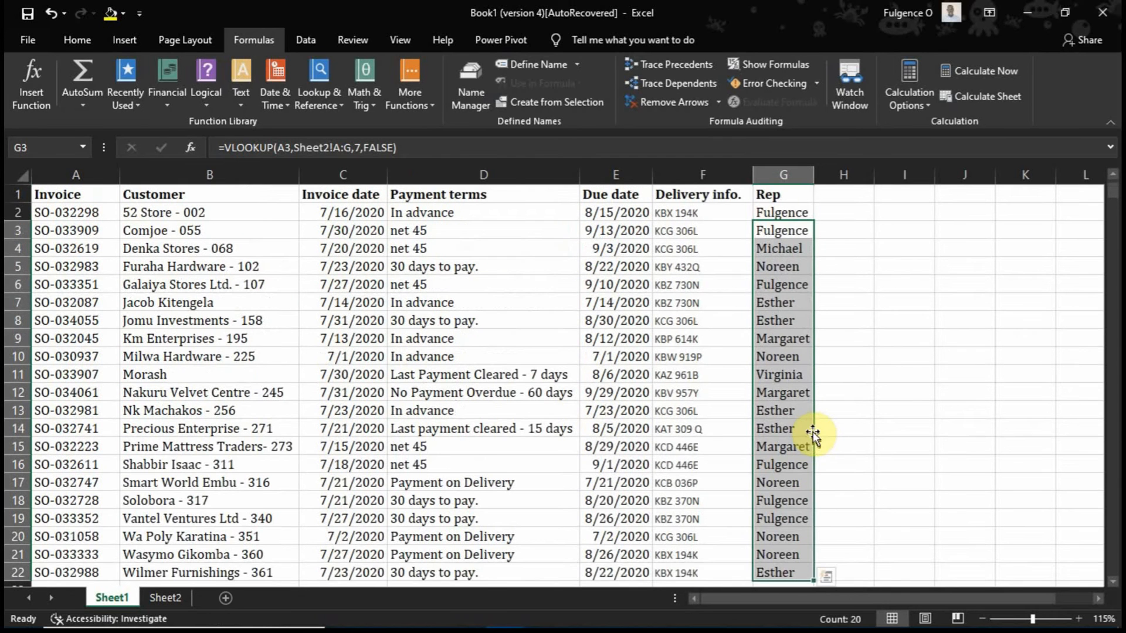
click(785, 265)
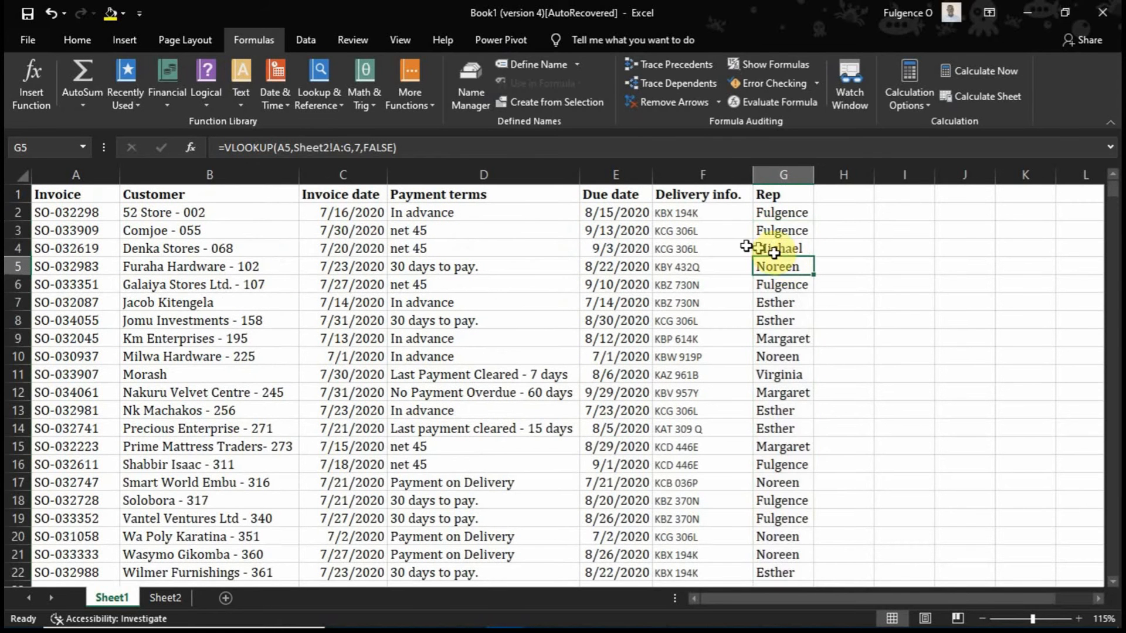
click(285, 144)
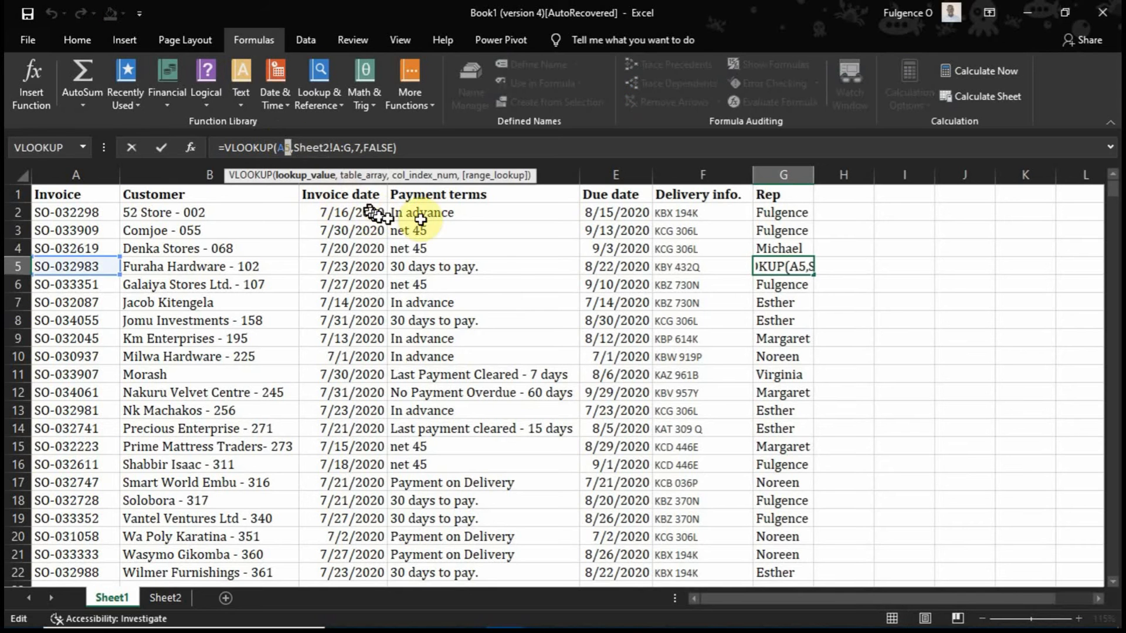
key(Return)
key(Return)
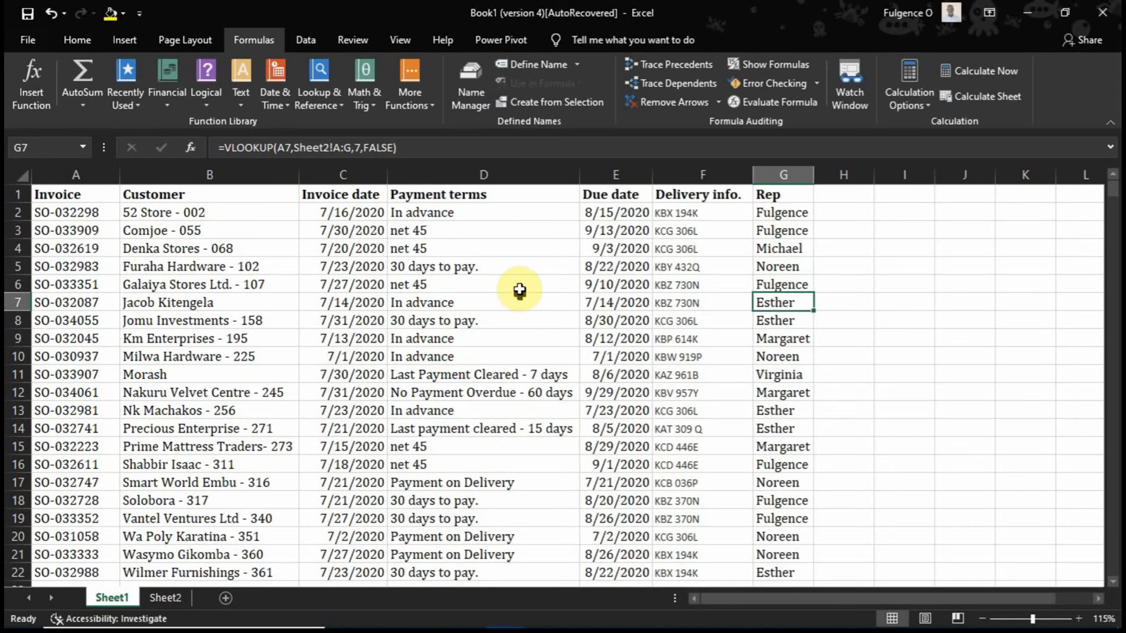
key(Return)
key(Return)
scroll(674, 258, down, 1)
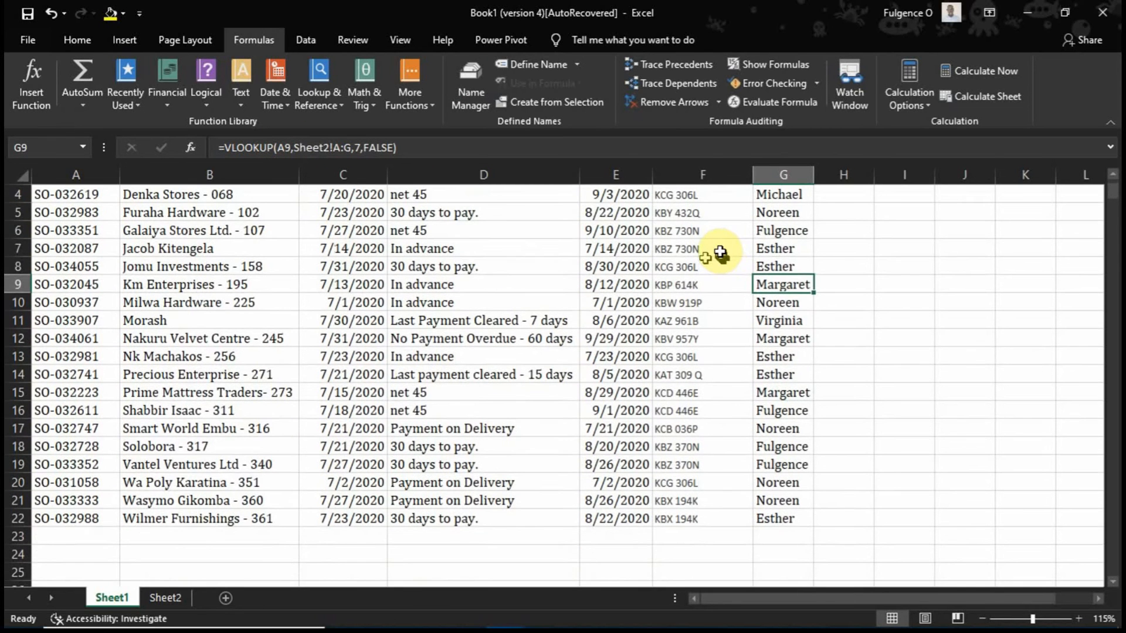
scroll(726, 264, down, 1)
scroll(723, 271, up, 2)
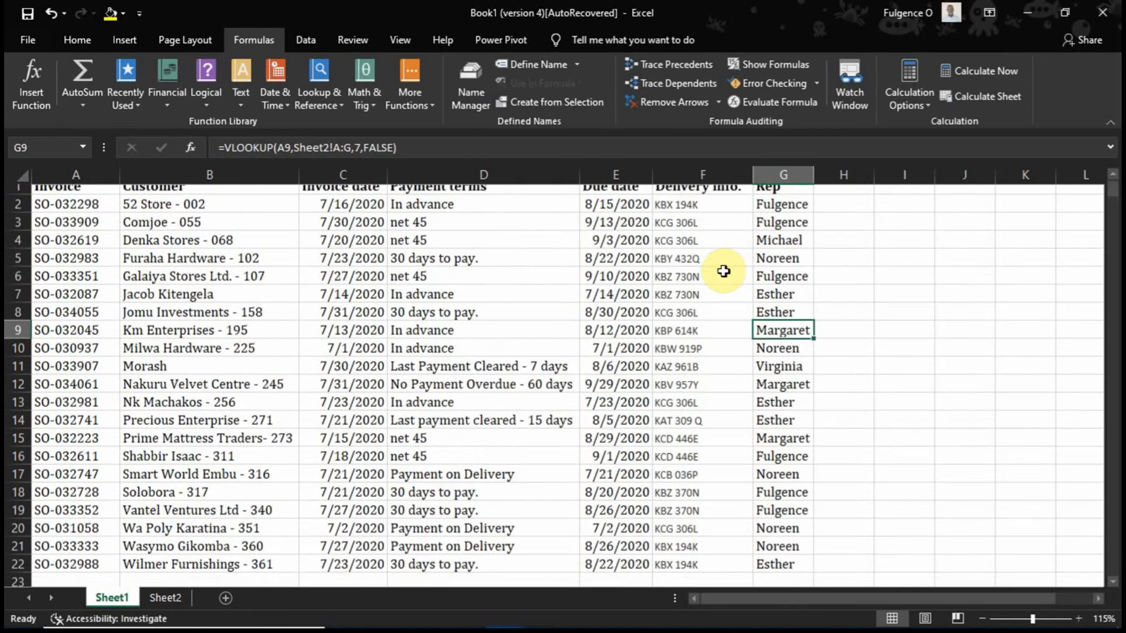
mouse_move(903, 613)
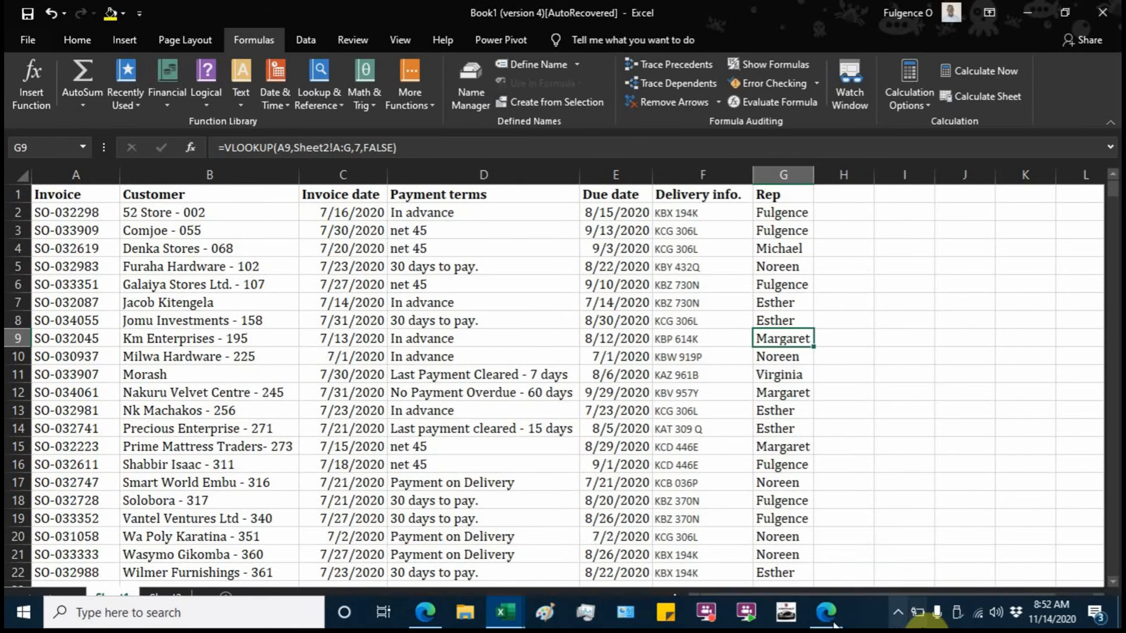
click(898, 612)
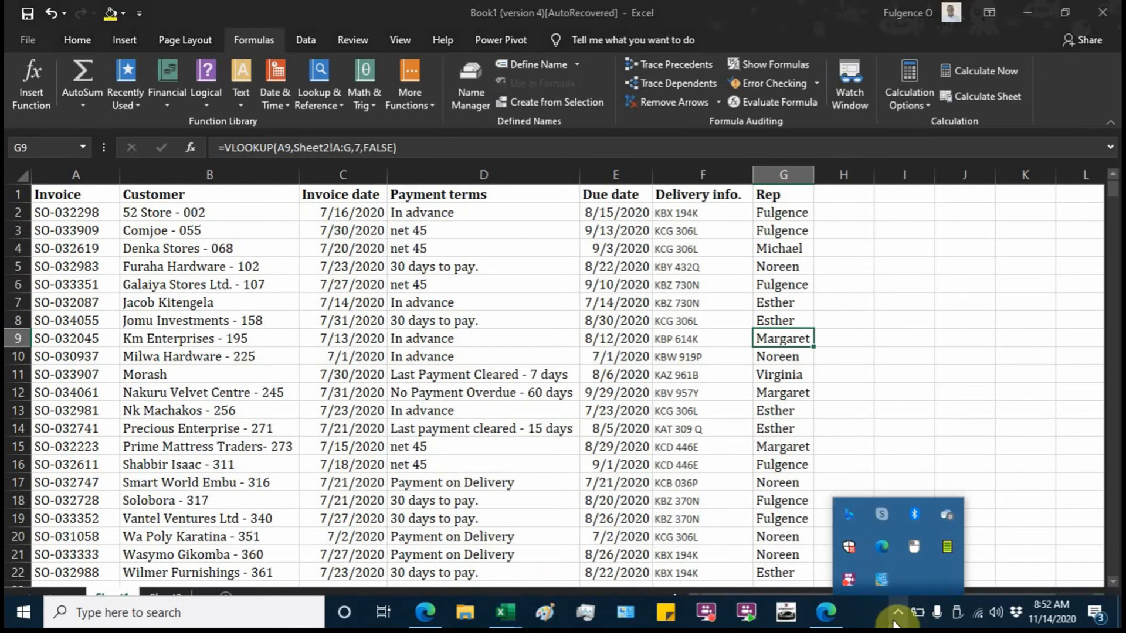
right_click(838, 542)
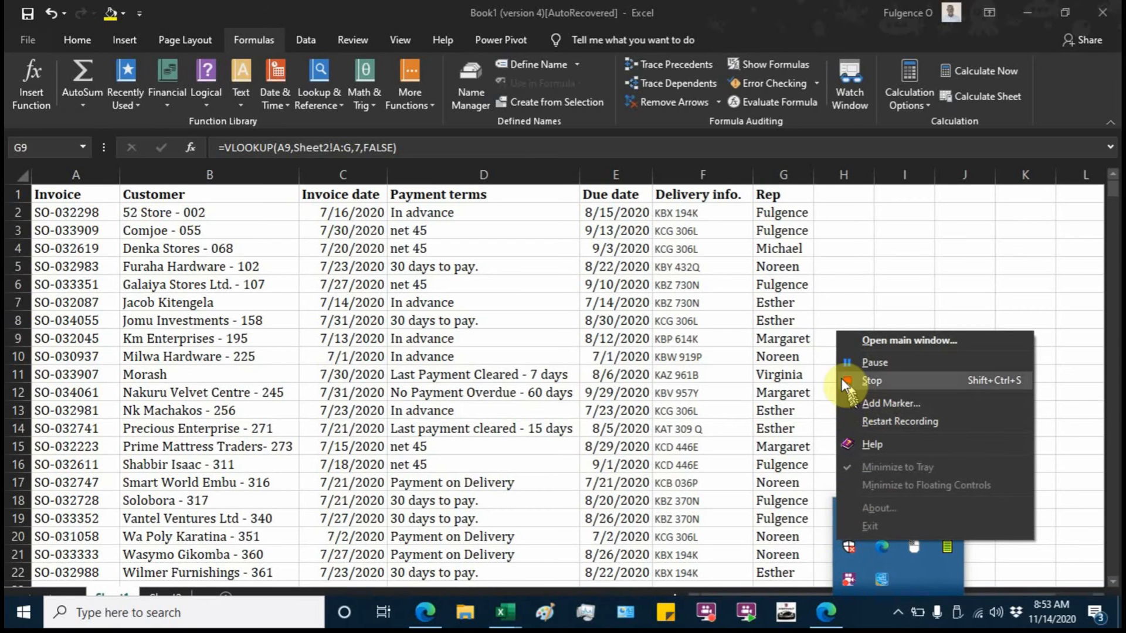
click(778, 281)
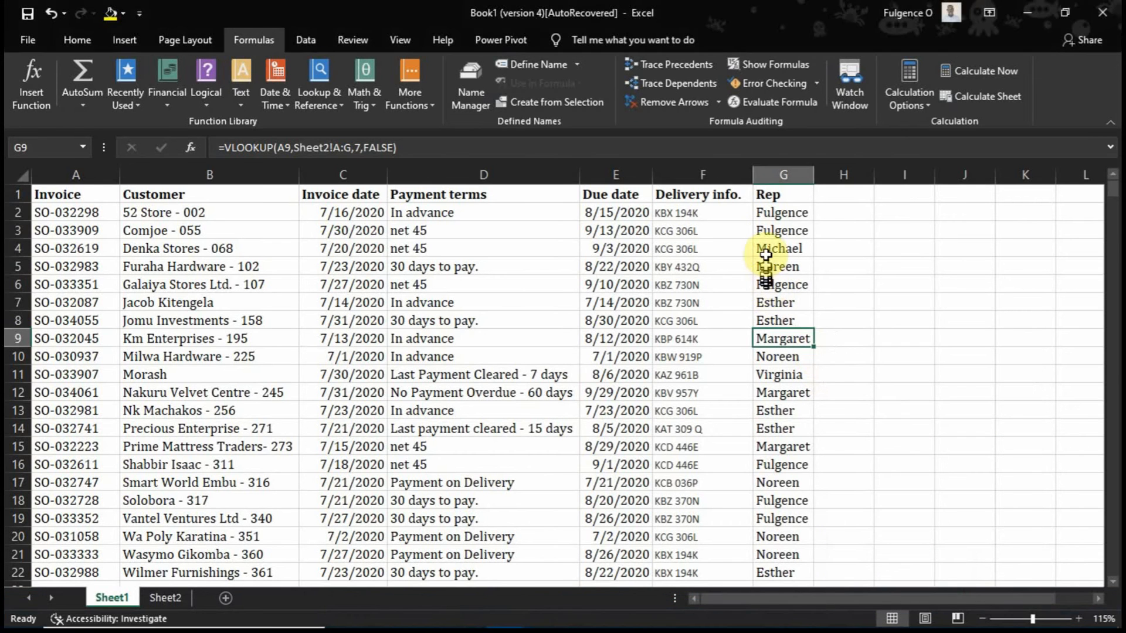
- Change the table array of the VLOOKUP formula in G2 to columns A through J of Sheet2
click(779, 214)
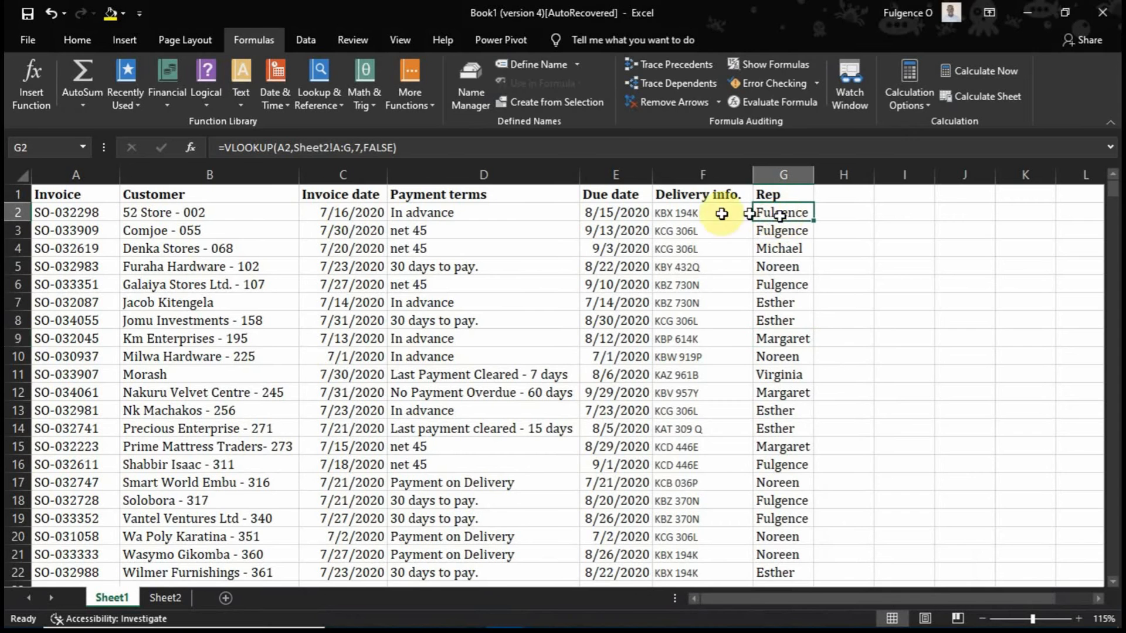
click(196, 147)
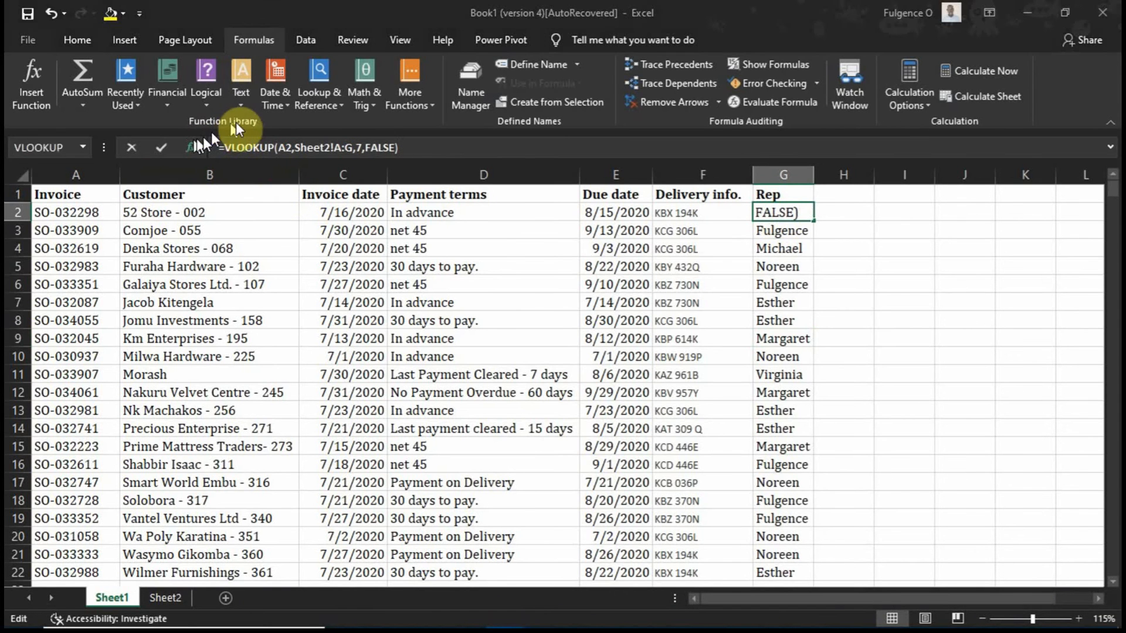
click(748, 332)
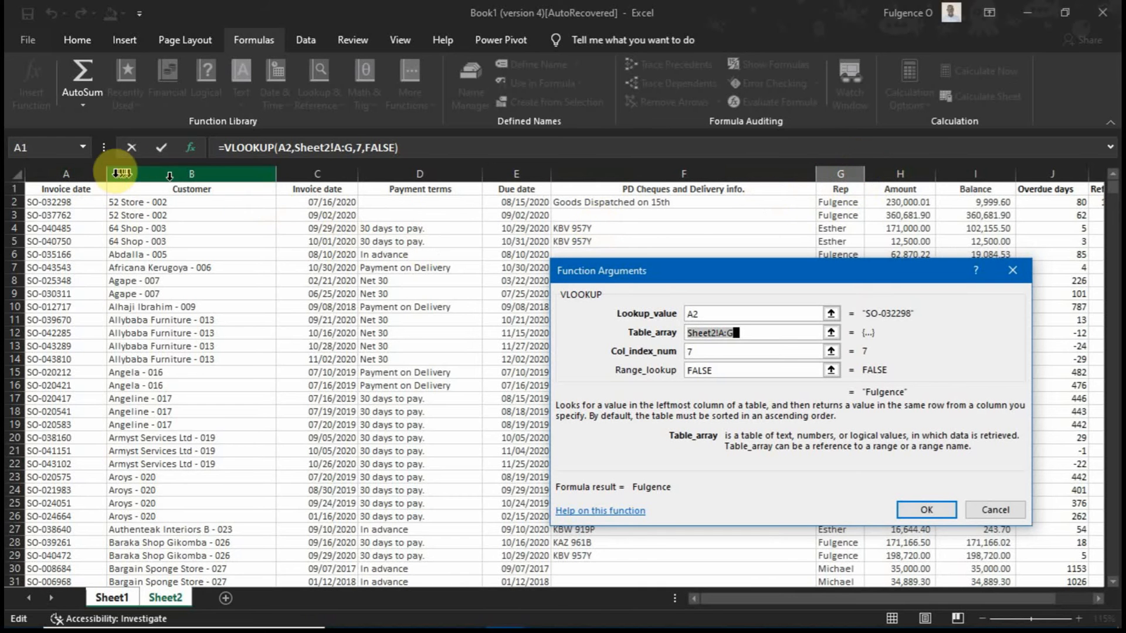
drag(41, 174, 818, 252)
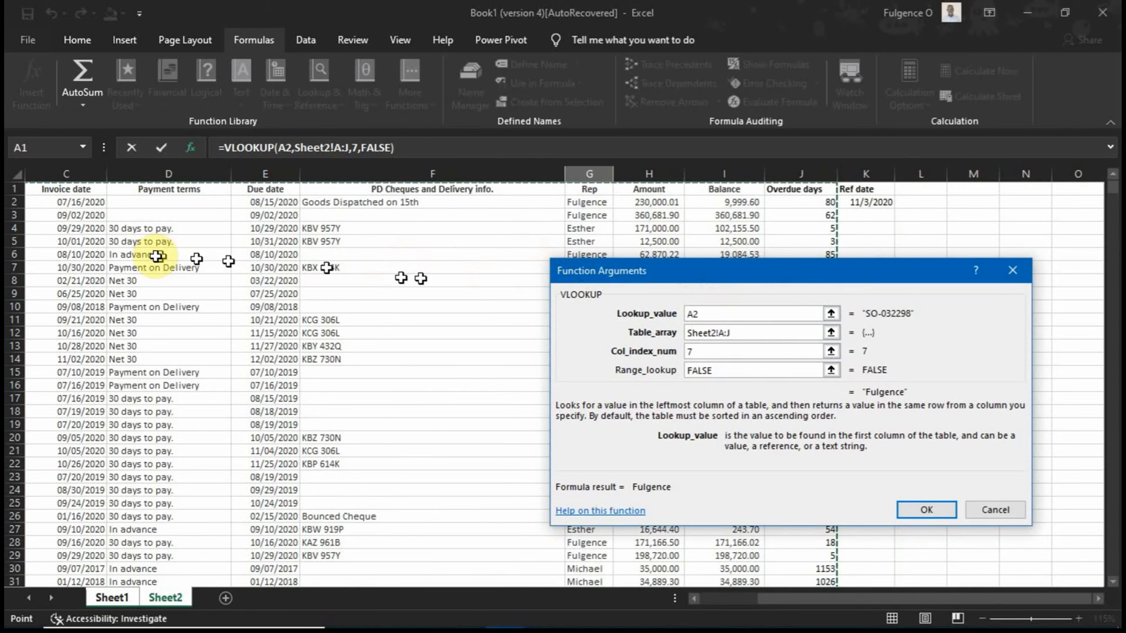
scroll(151, 254, down, 5)
scroll(151, 254, up, 5)
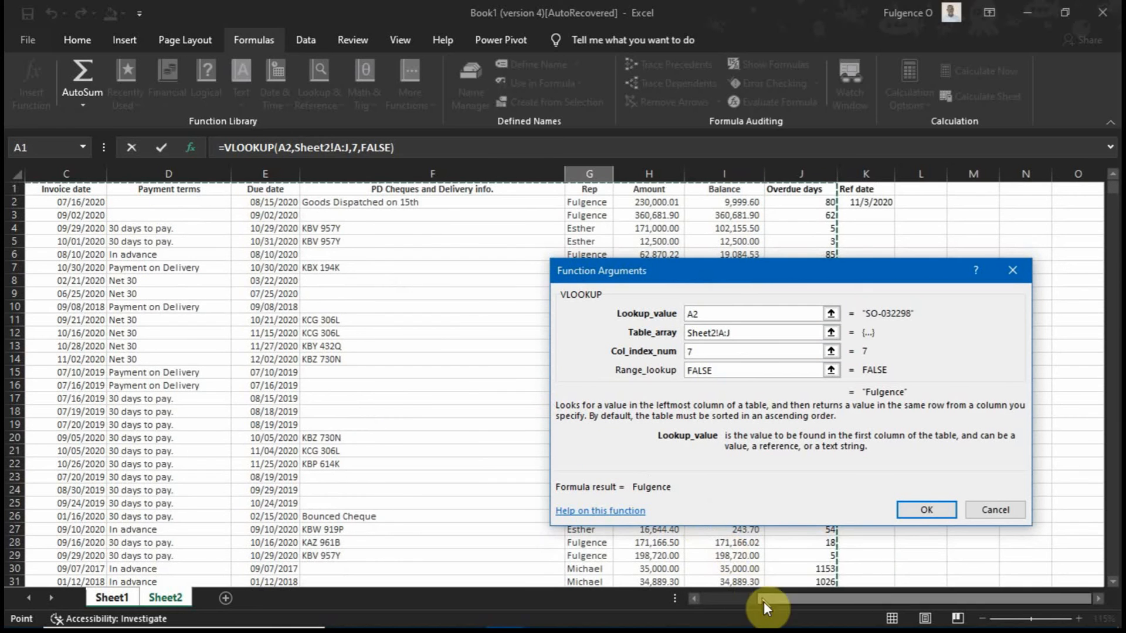
click(733, 597)
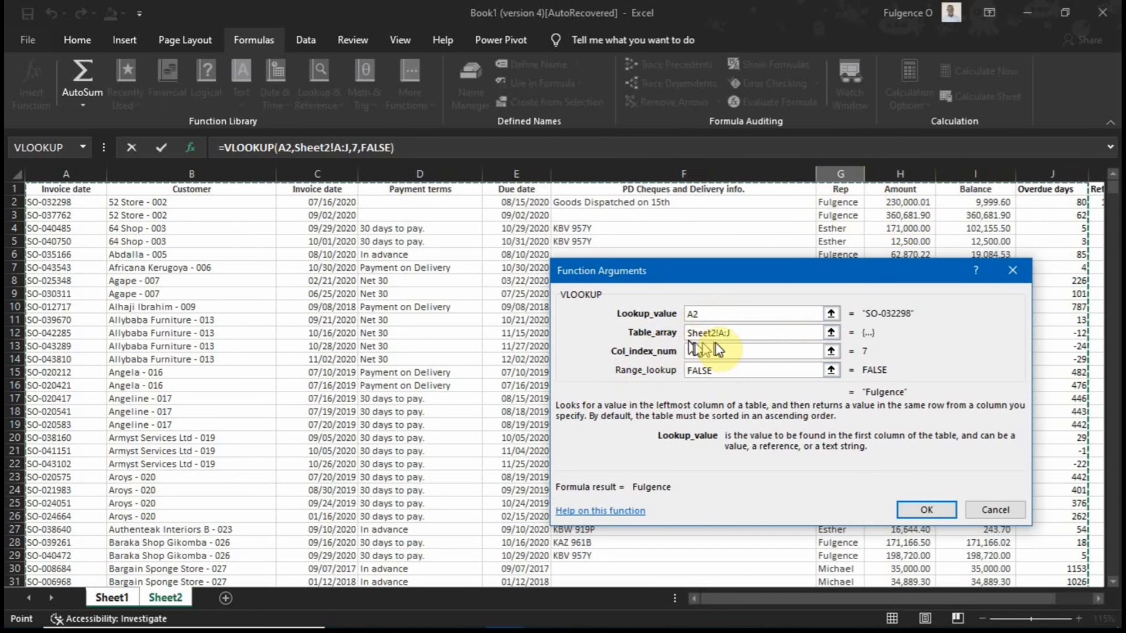
click(691, 337)
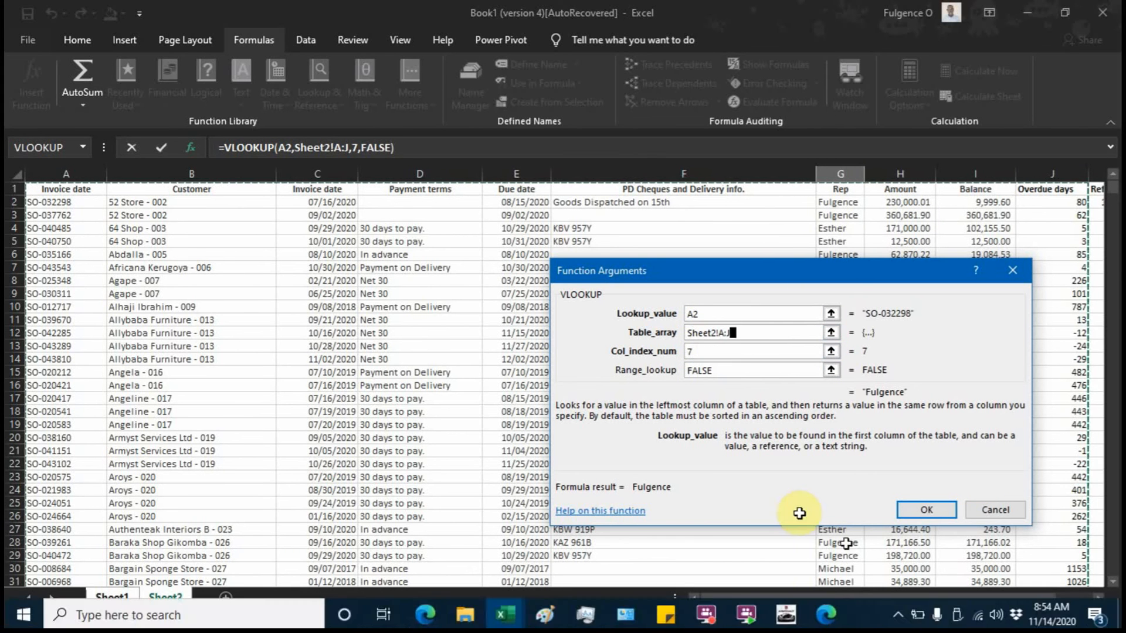
click(926, 509)
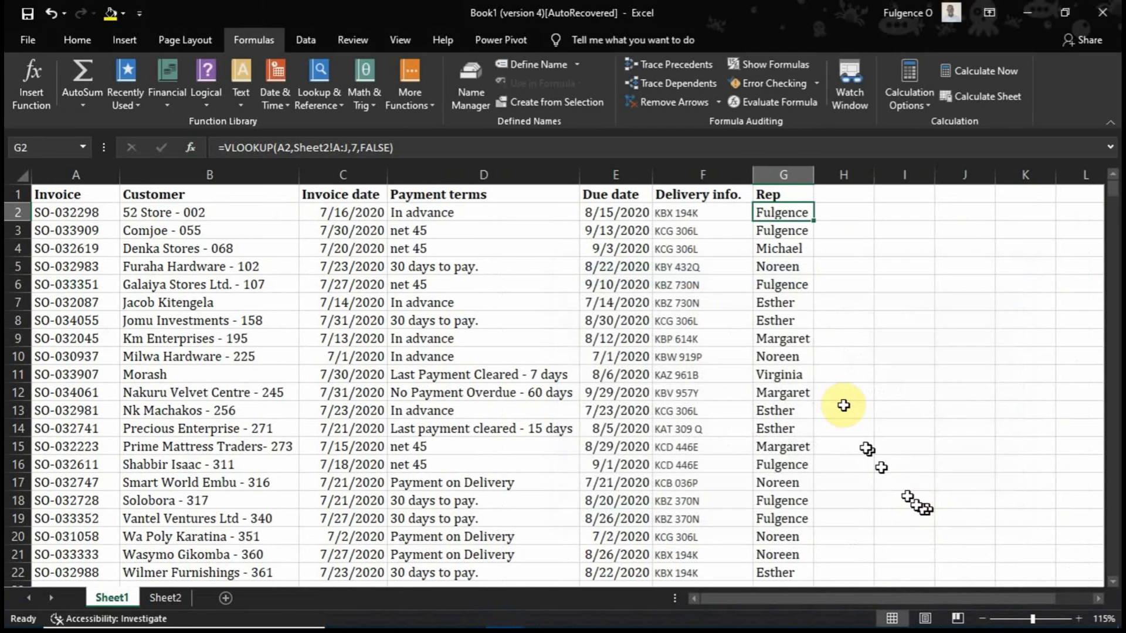
- Replace the Rep column header in G1 with "amount"
click(774, 195)
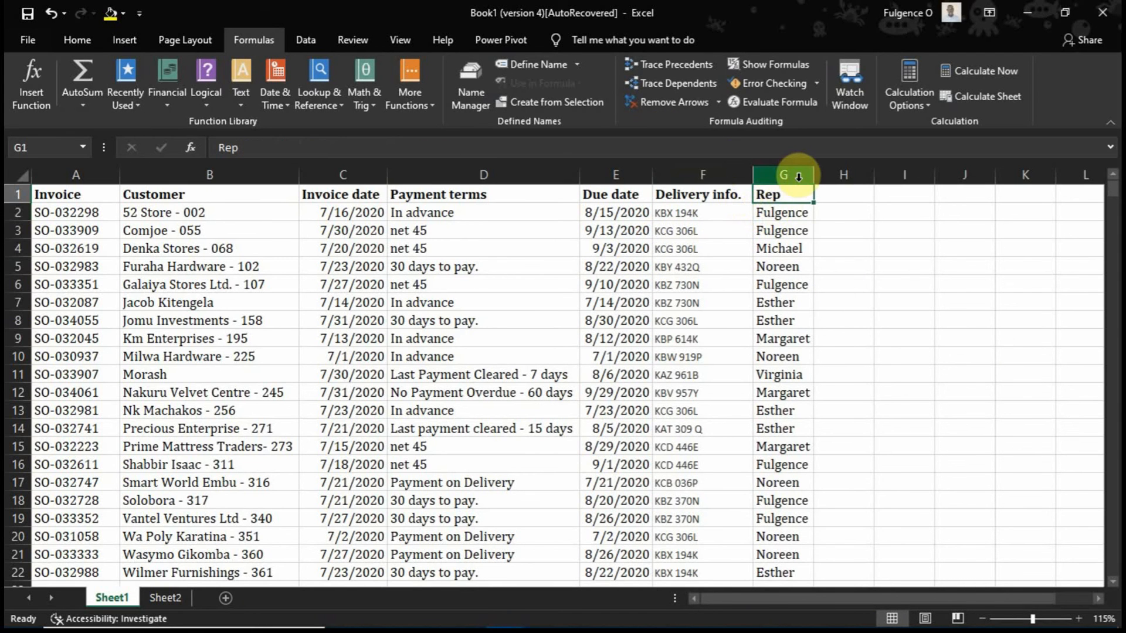
text(amo)
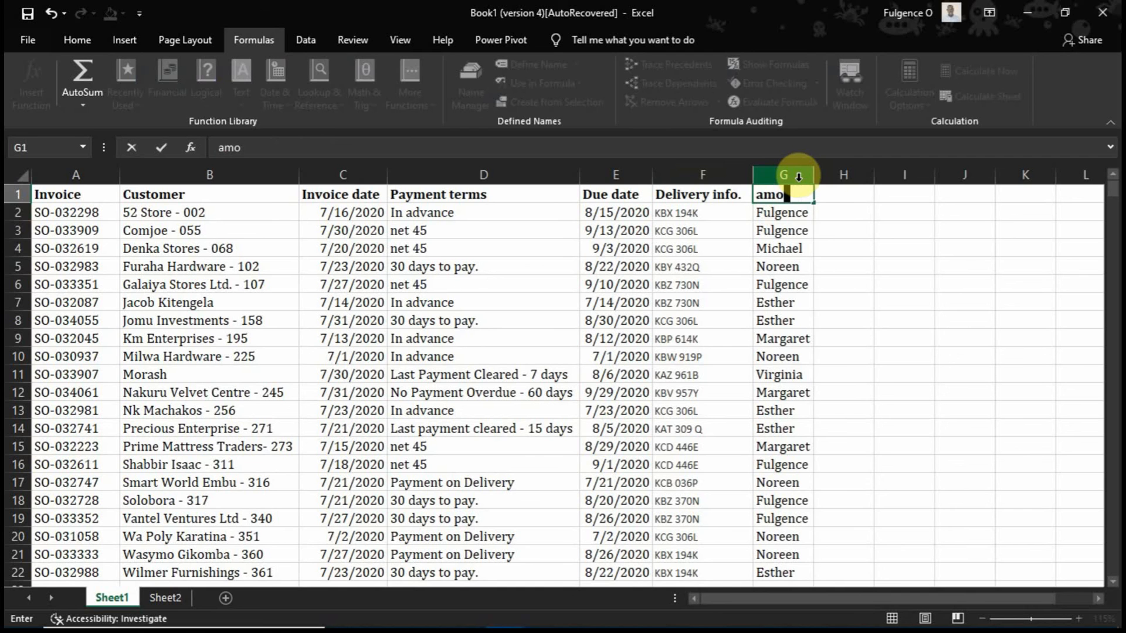
text(unt)
key(Return)
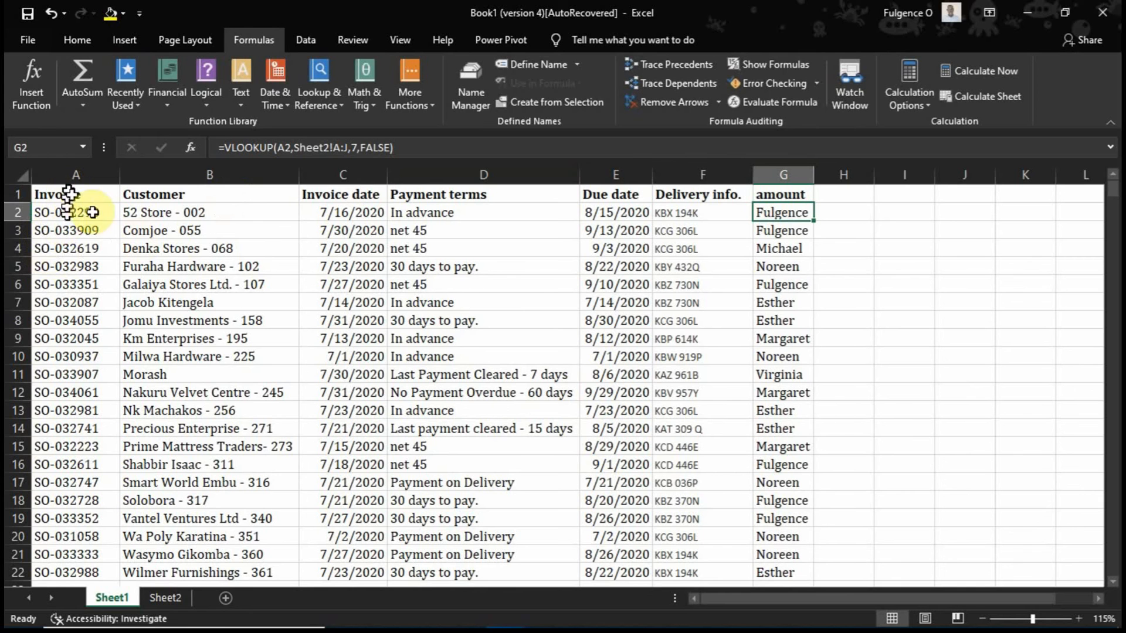
click(329, 71)
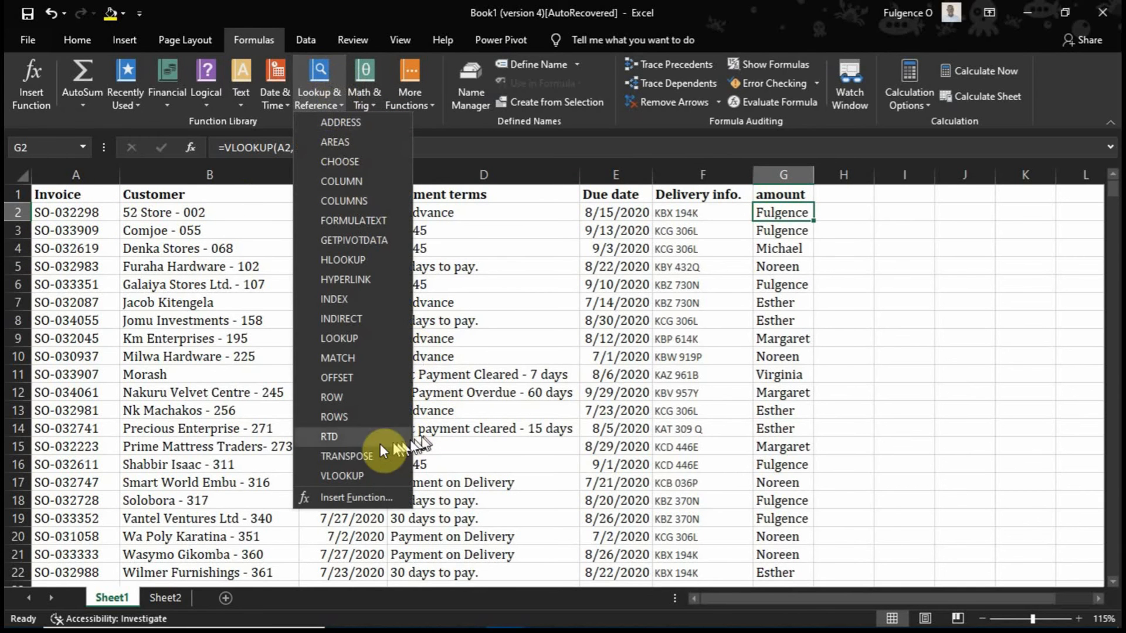
click(371, 472)
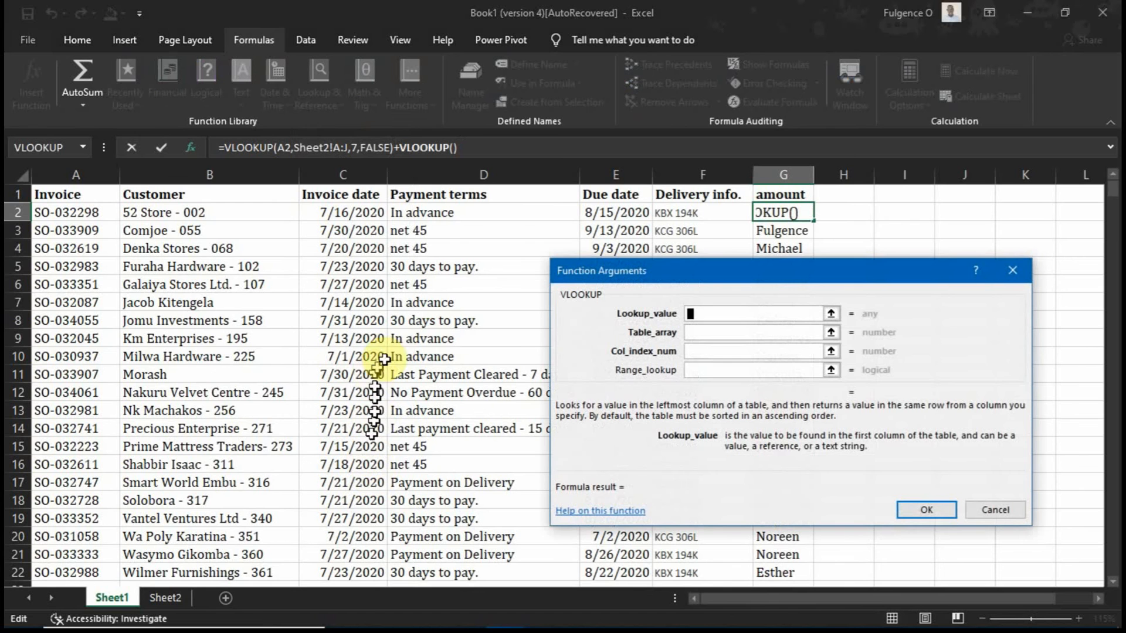
click(92, 215)
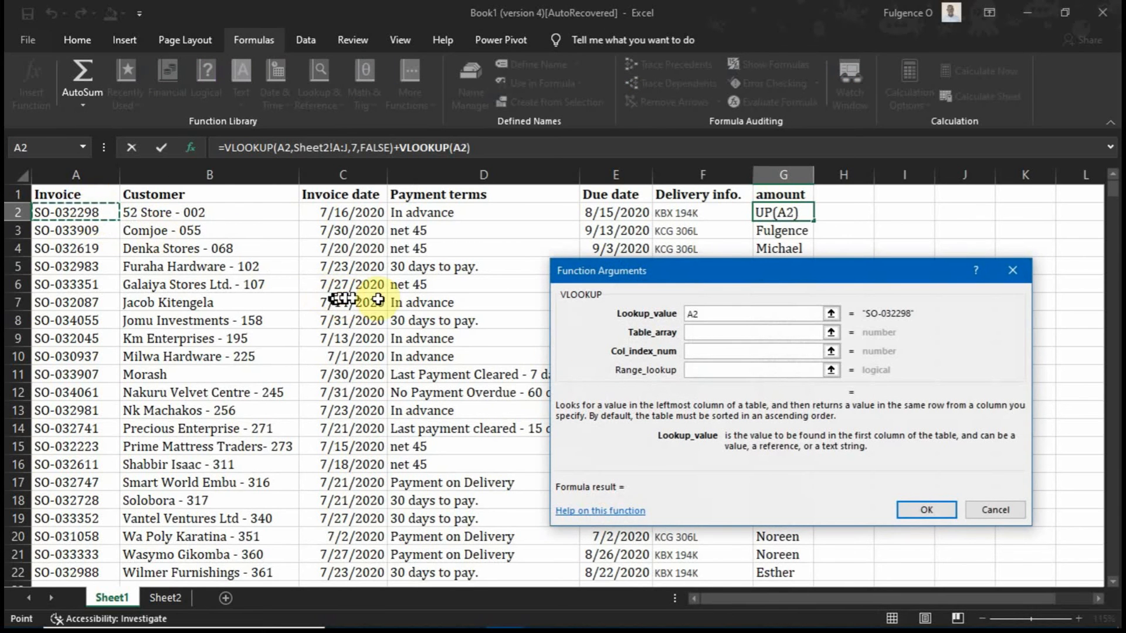
click(774, 314)
key(BackSpace)
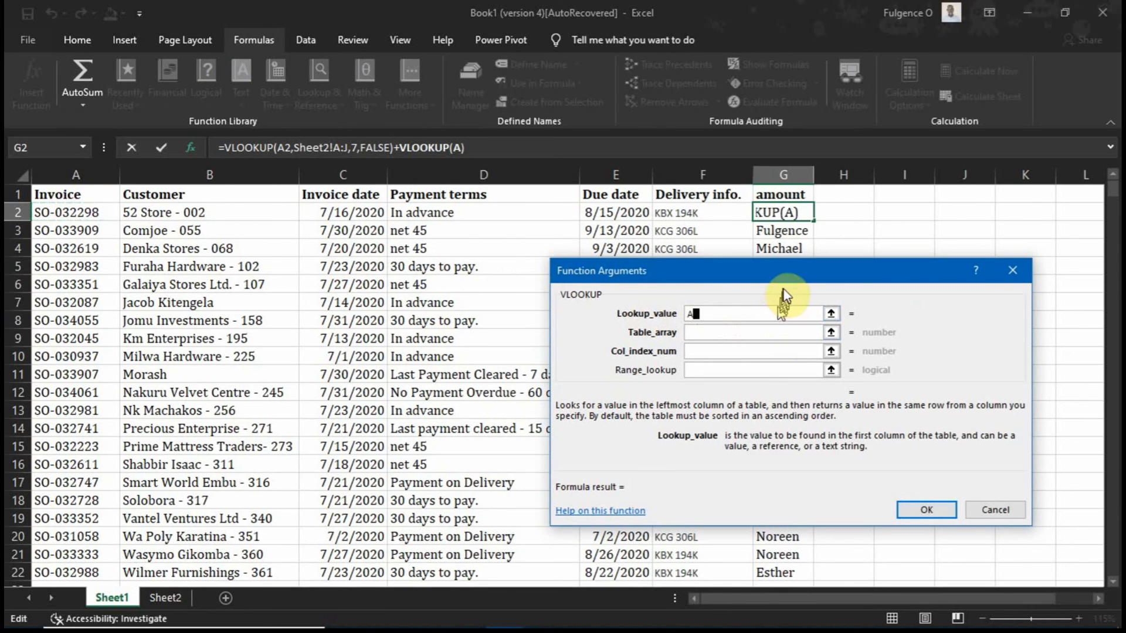
key(BackSpace)
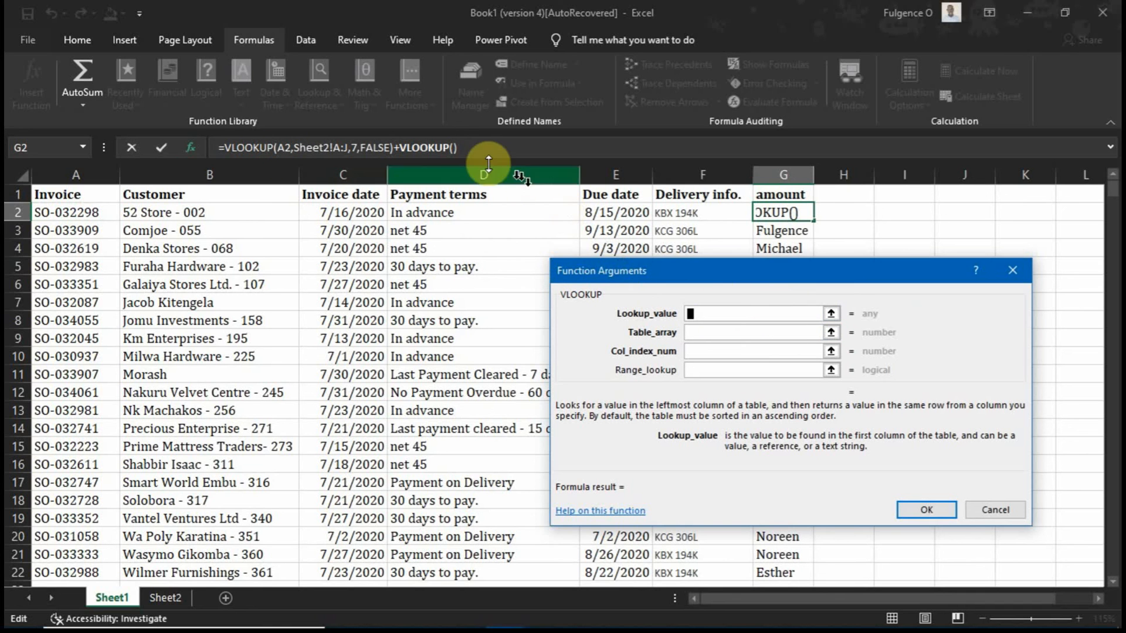
click(444, 148)
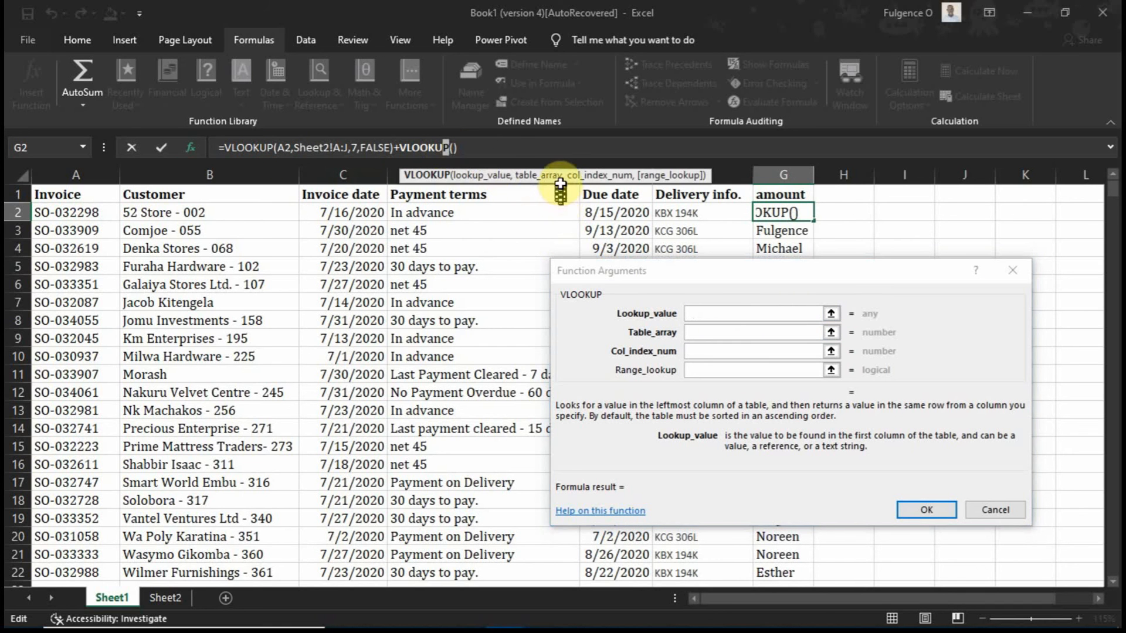
key(BackSpace)
key(BackSpace)
key(BackSpace)
key(BackSpace)
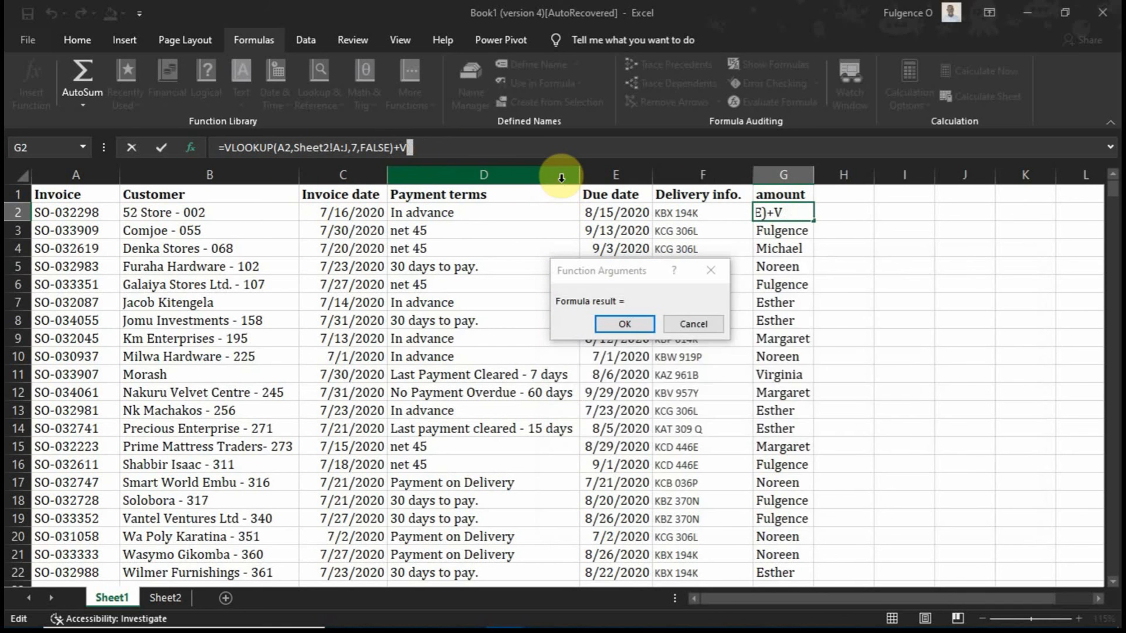
key(BackSpace)
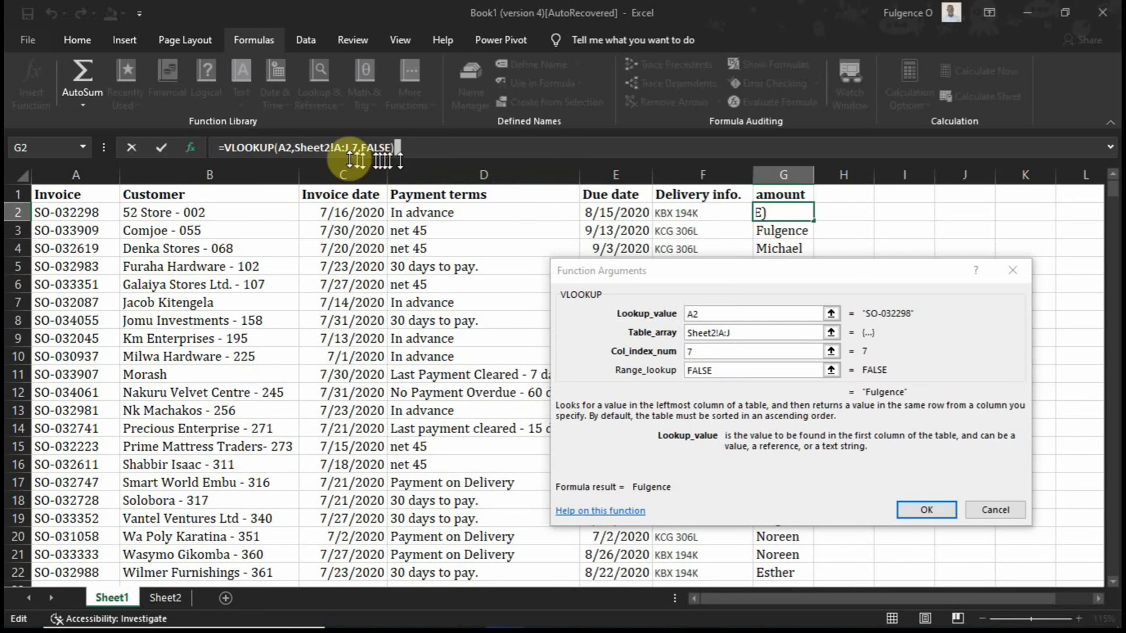
- Clear the table array, column index number and range lookup arguments of G2's VLOOKUP, keeping A2 as the lookup value
click(727, 372)
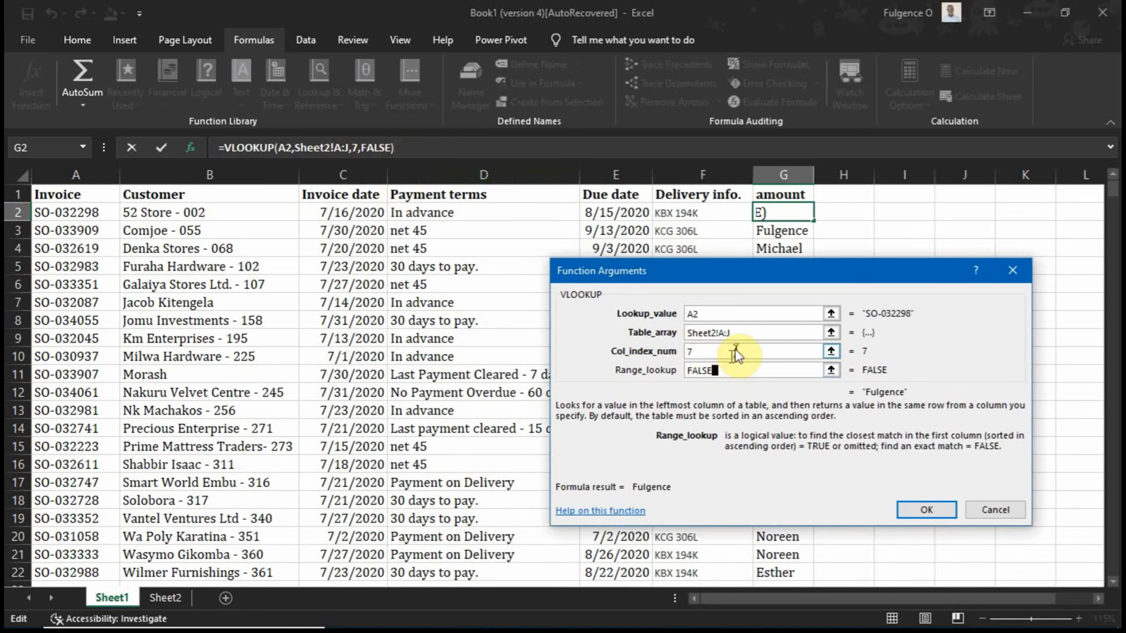
click(748, 332)
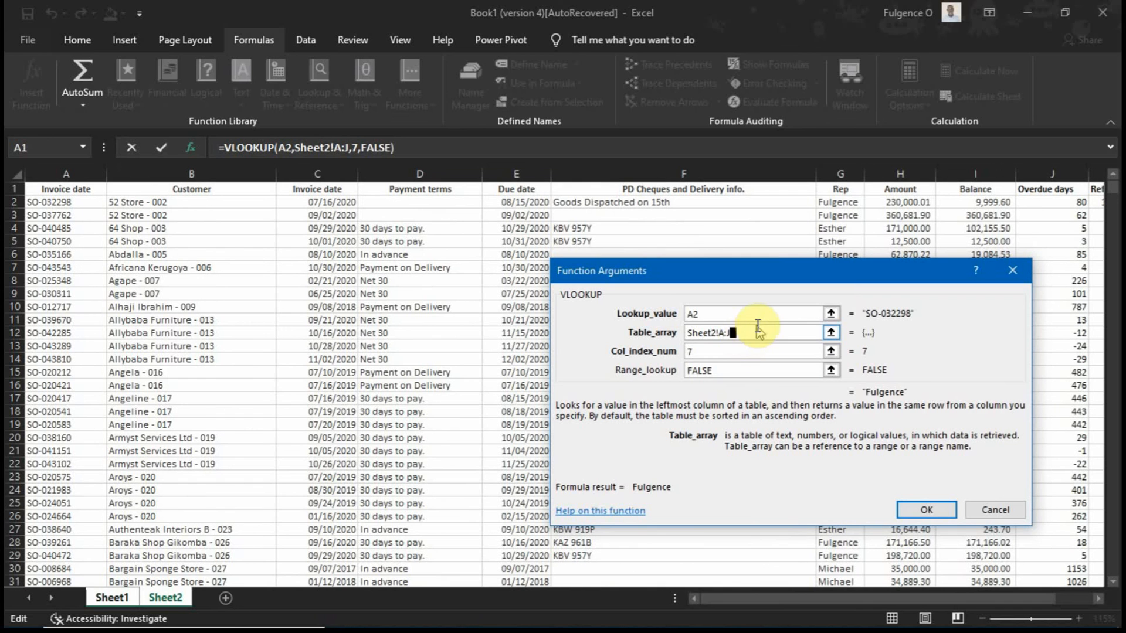
key(BackSpace)
key(BackSpace)
key(BackSpace)
key(BackSpace)
key(BackSpace)
key(BackSpace)
key(BackSpace)
key(BackSpace)
key(BackSpace)
click(749, 352)
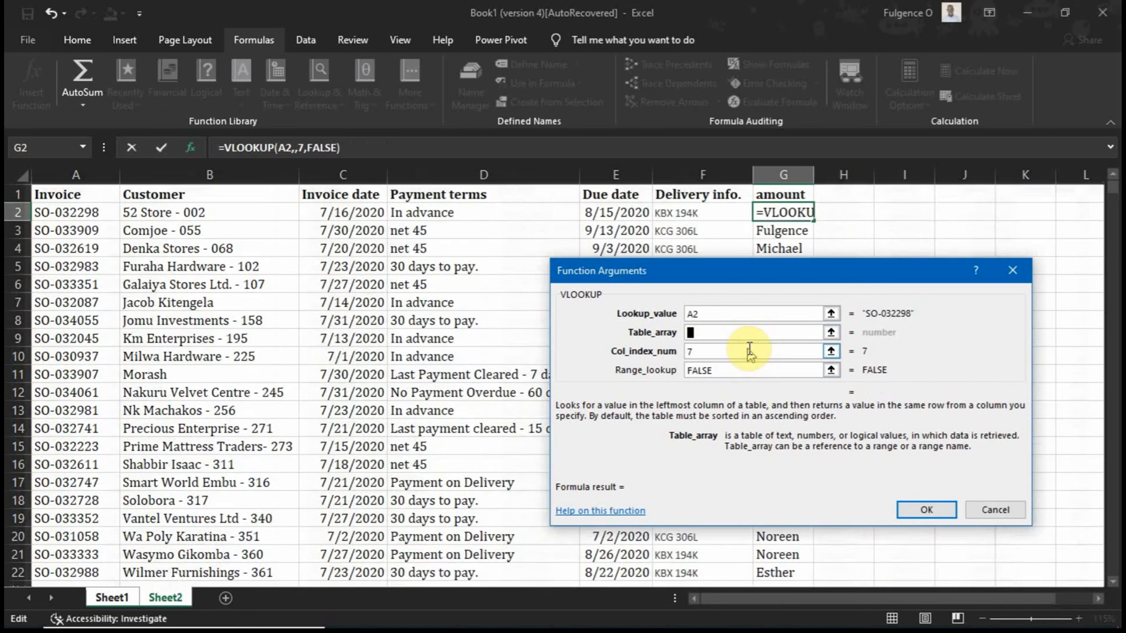
key(BackSpace)
click(767, 371)
key(BackSpace)
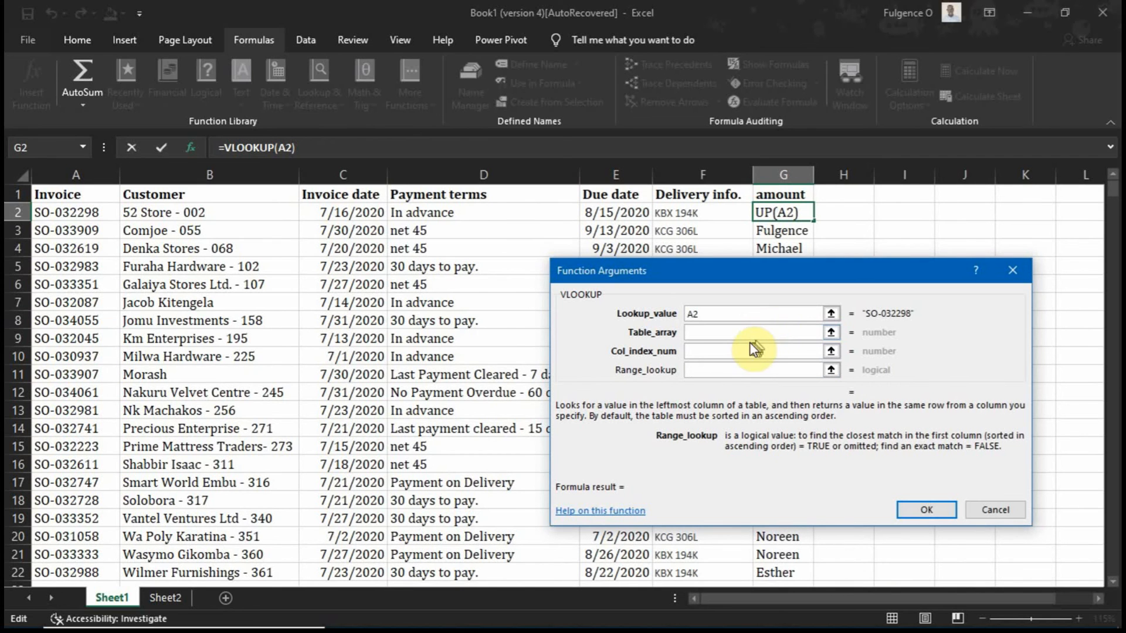
- Set the table array of G2's VLOOKUP to columns A through I of Sheet2
click(721, 334)
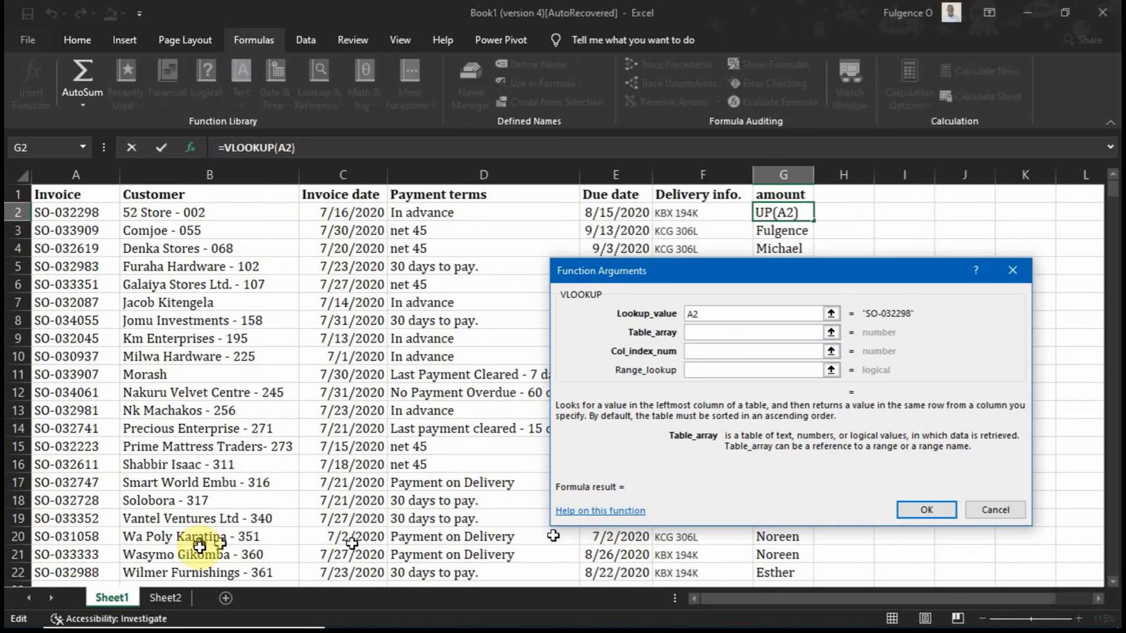
click(165, 597)
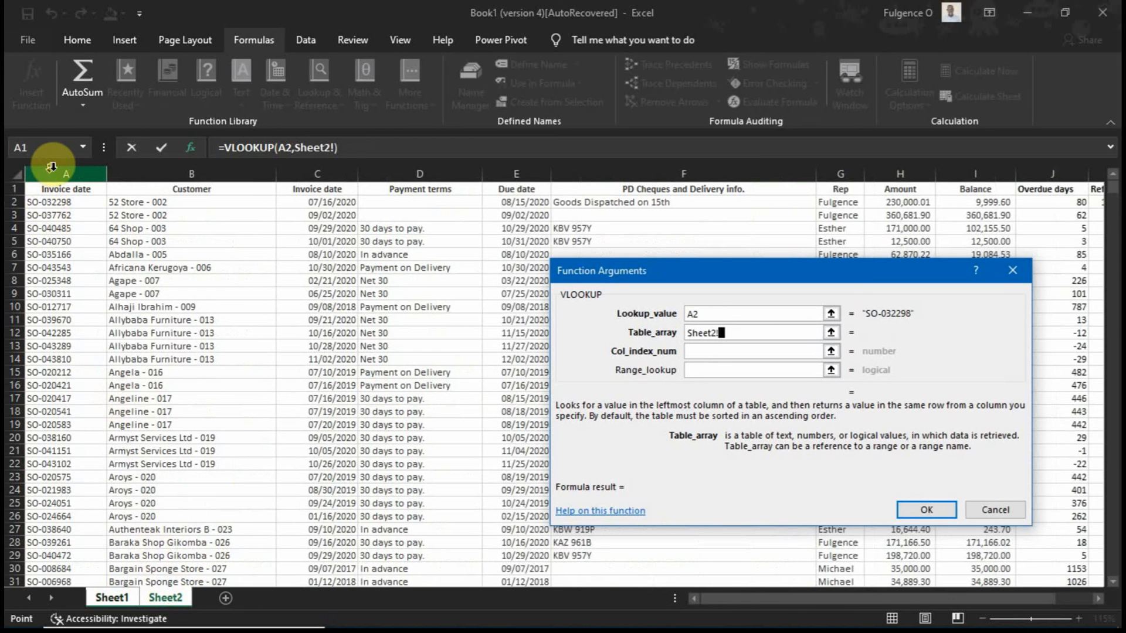
drag(51, 167, 753, 228)
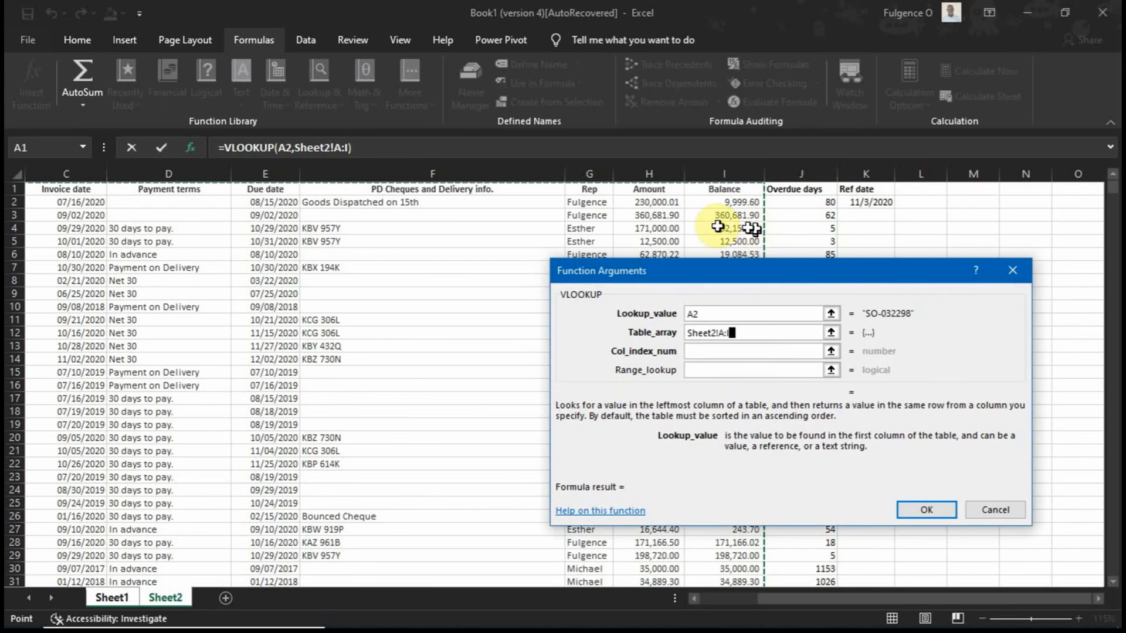
- Set the column index number of G2's VLOOKUP to 8 and the range lookup to false, and insert the formula
click(762, 349)
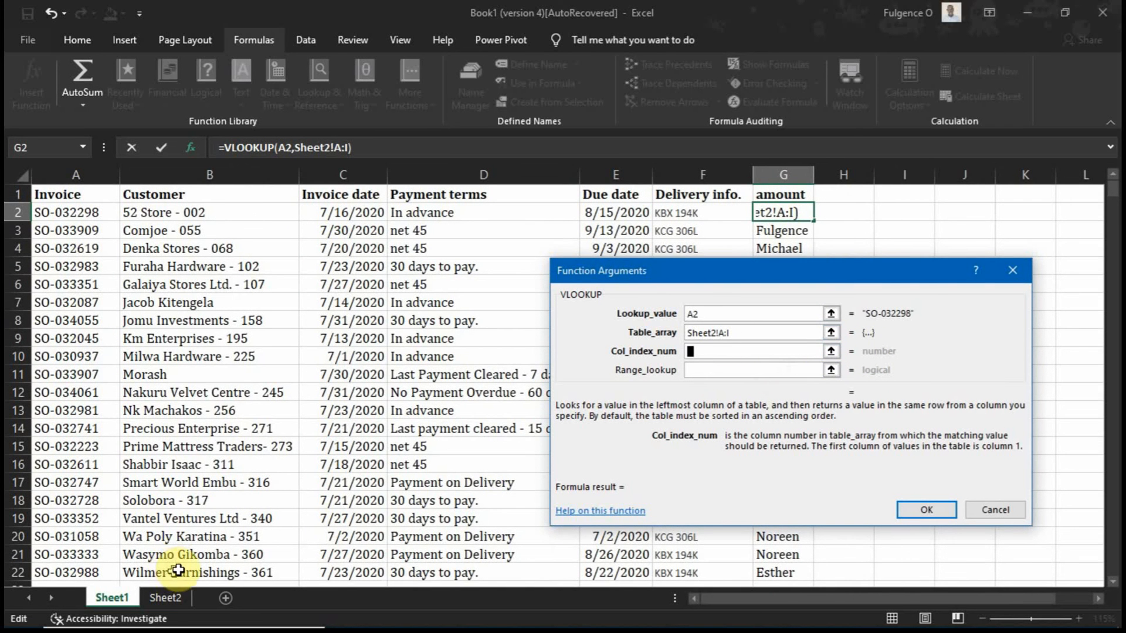
click(749, 331)
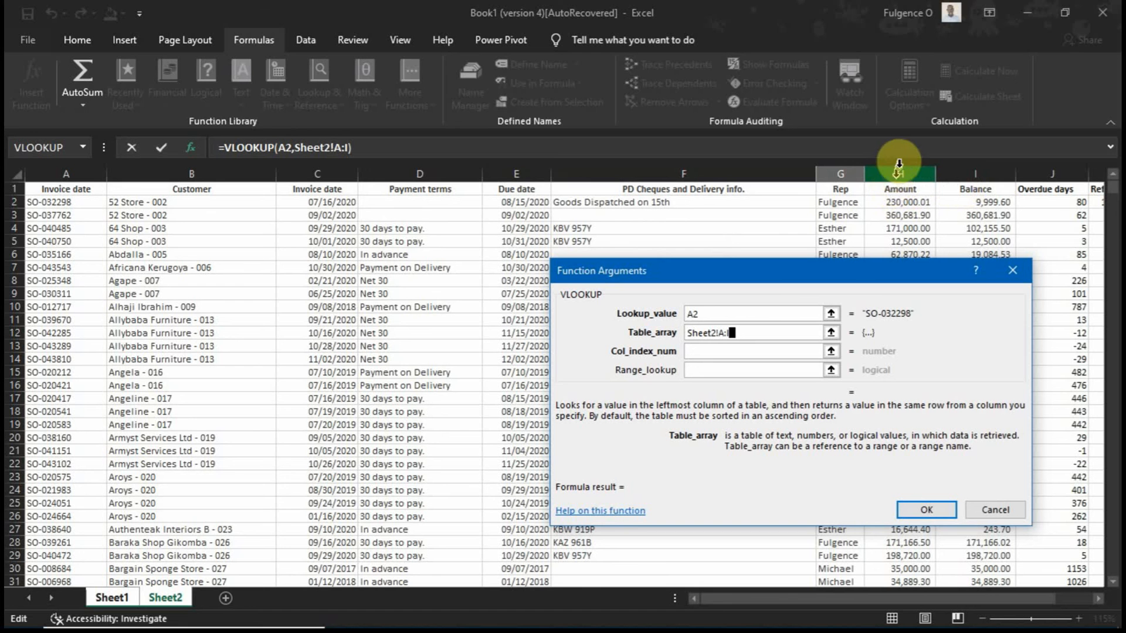
click(802, 351)
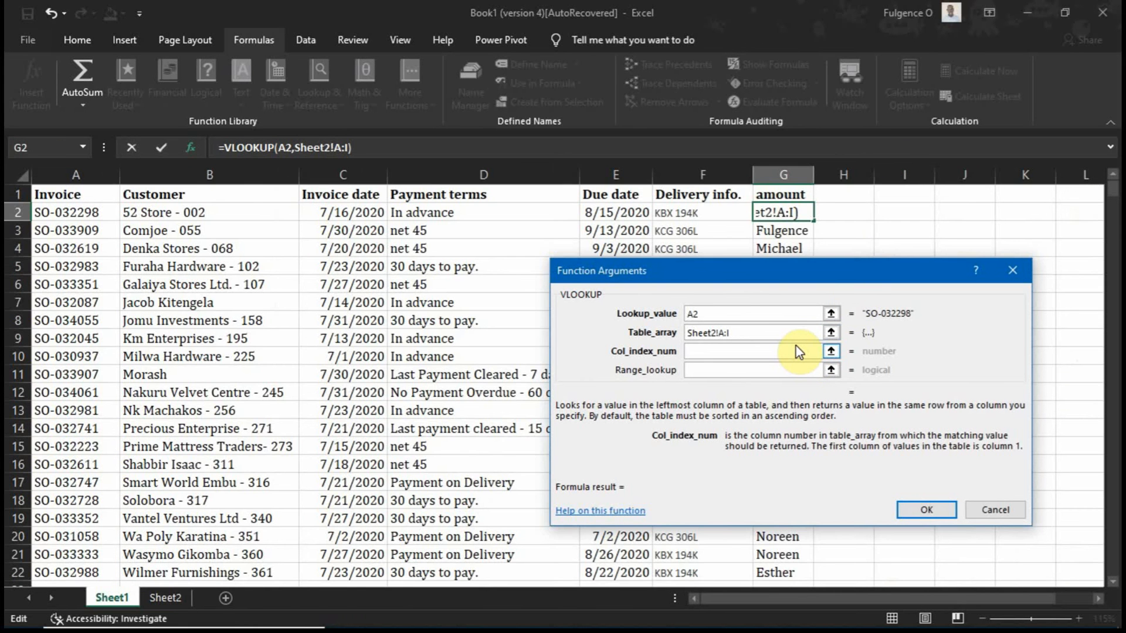
text(8)
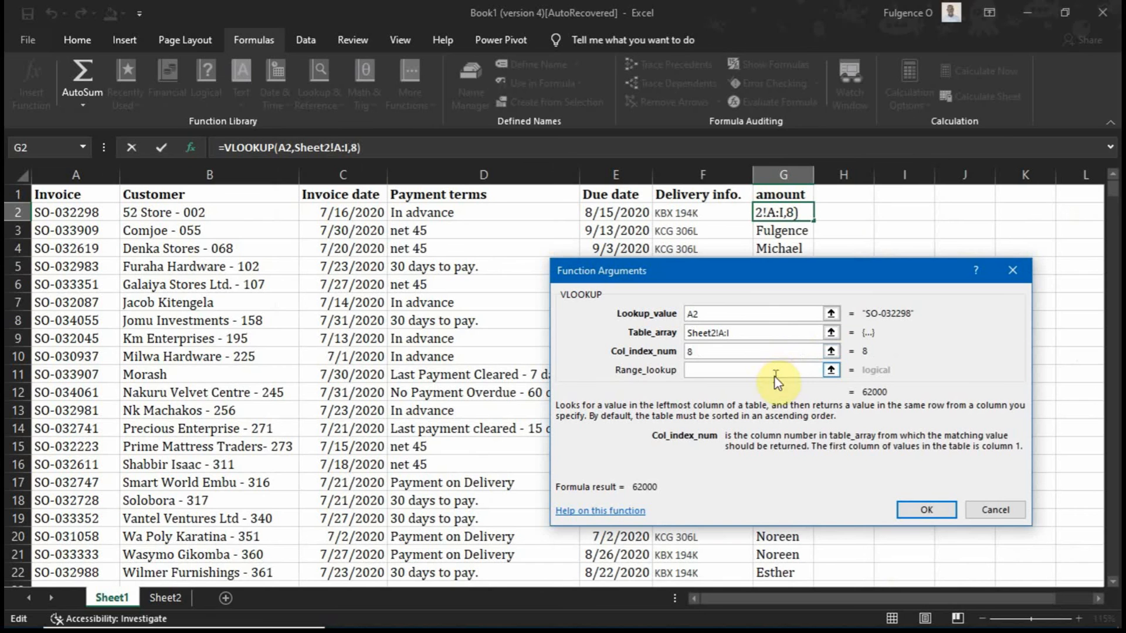
click(772, 371)
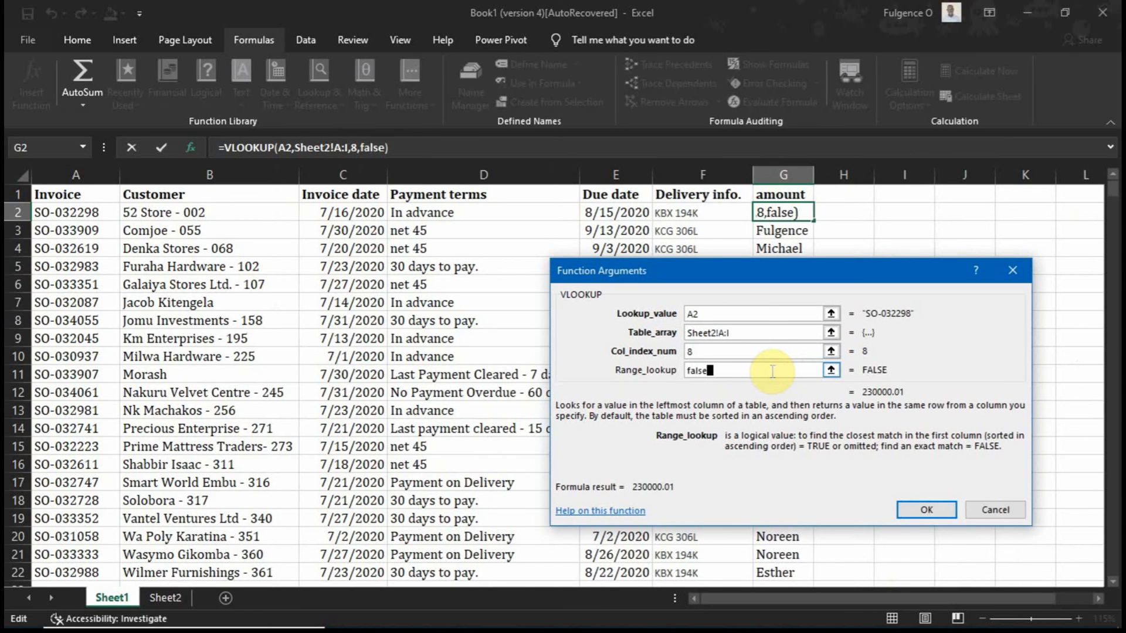
click(924, 513)
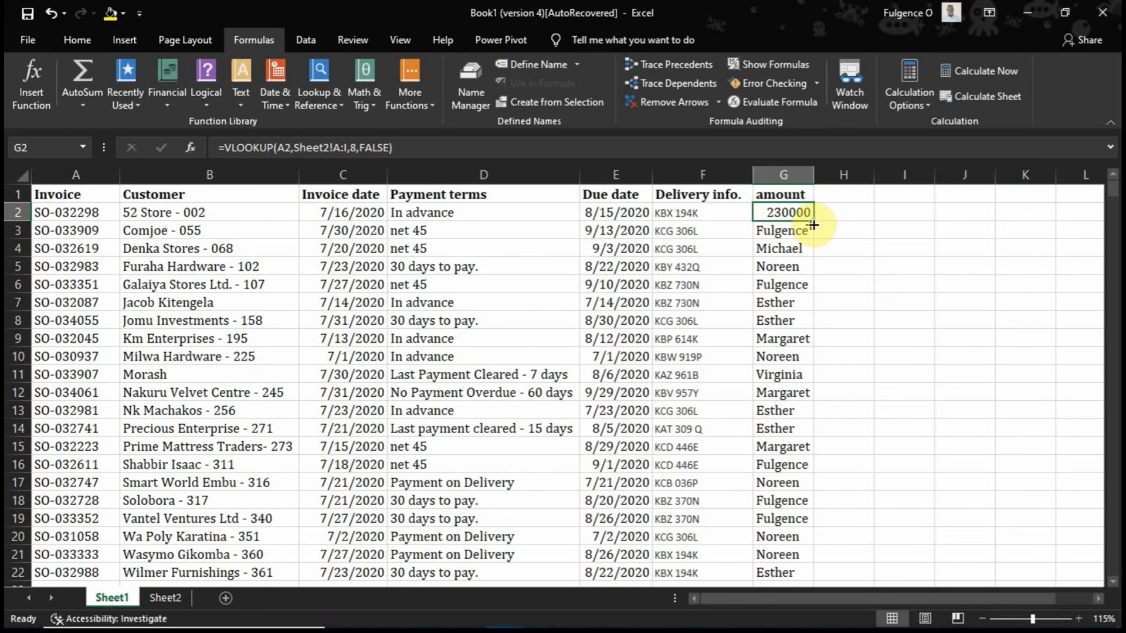
- Start a VLOOKUP function in cell H2 with A2 as the lookup value
click(846, 209)
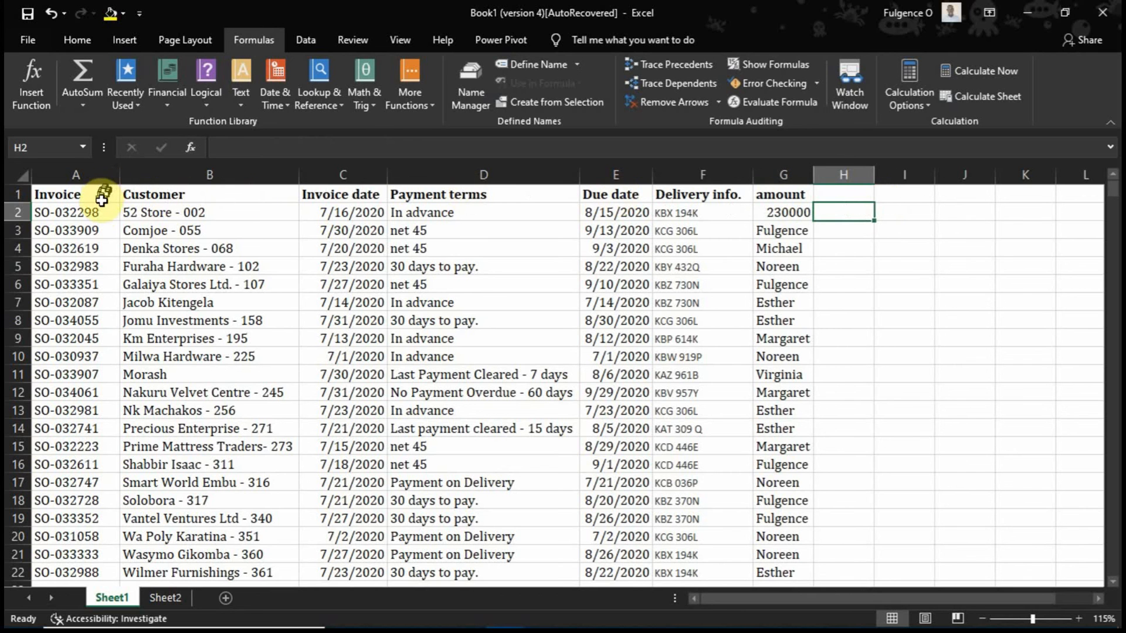
click(311, 97)
click(368, 476)
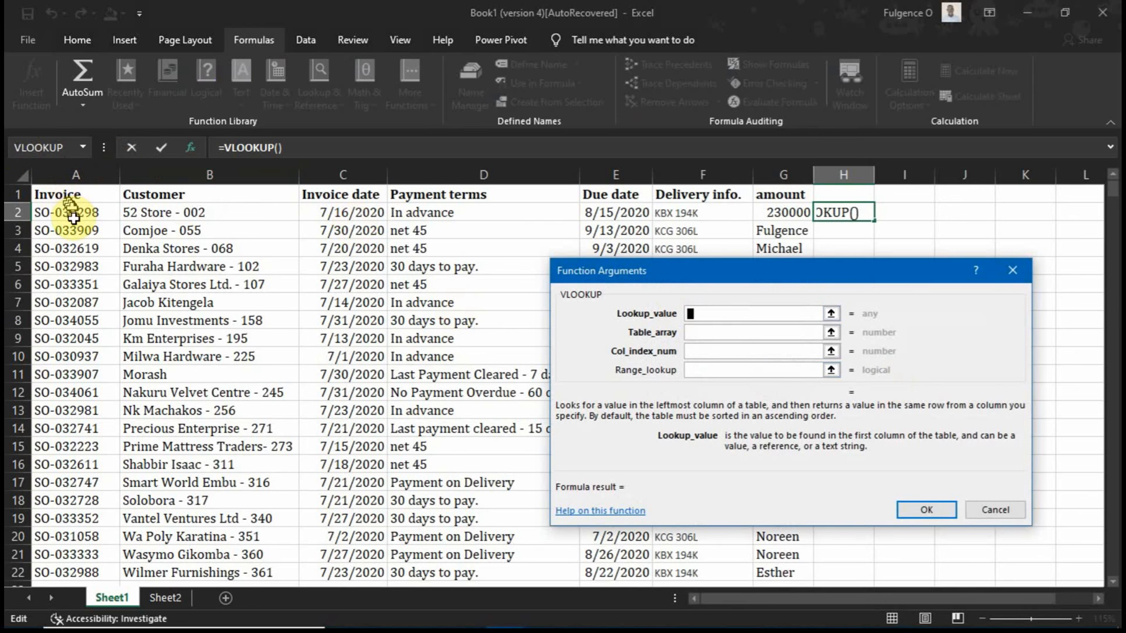
click(56, 212)
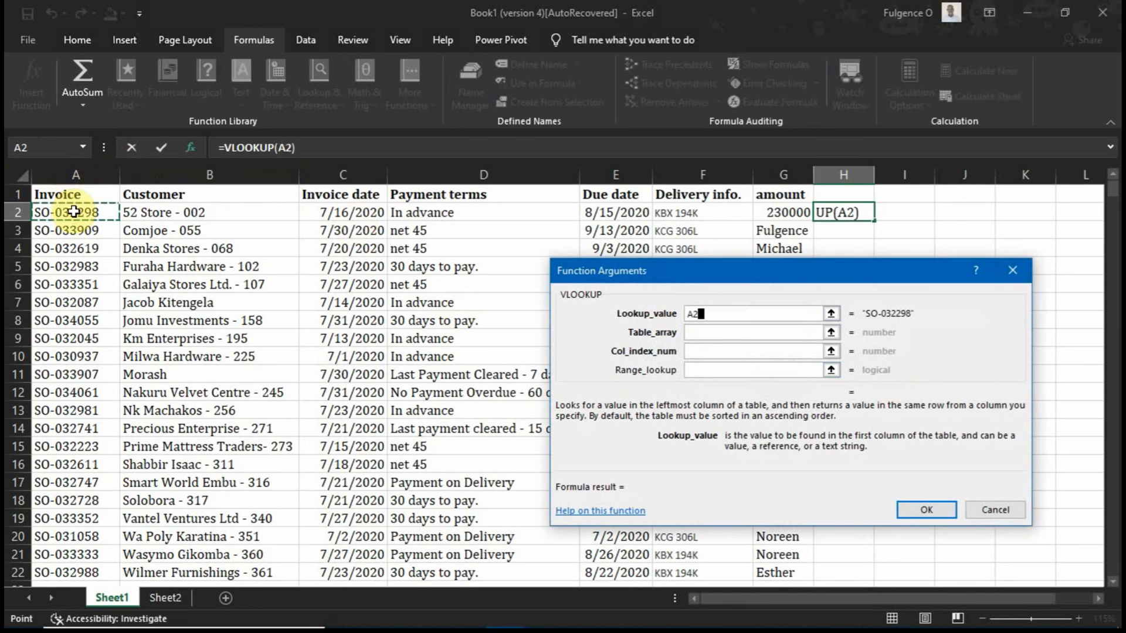
- Set the table array of H2's VLOOKUP to columns A through J of Sheet2
click(694, 332)
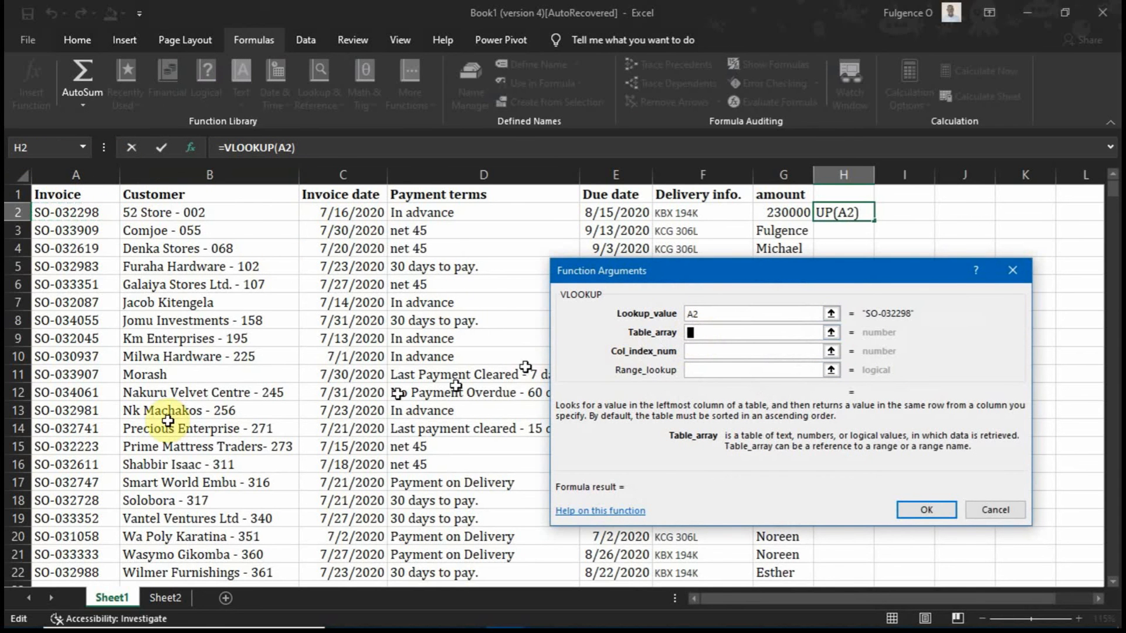
click(176, 598)
drag(76, 174, 1035, 298)
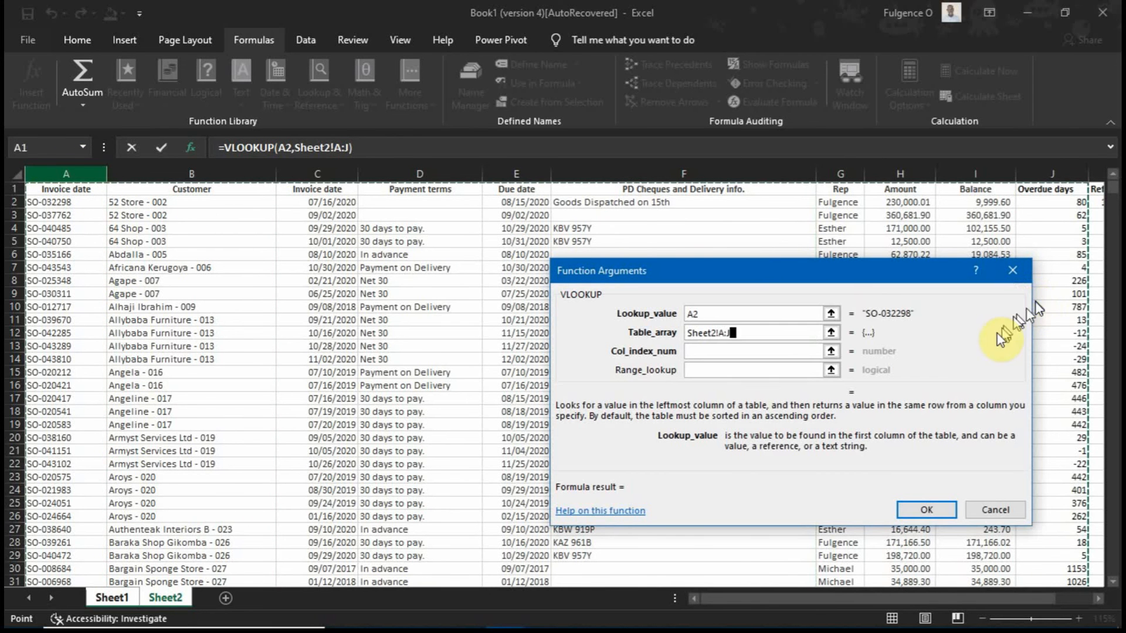
click(750, 352)
click(737, 332)
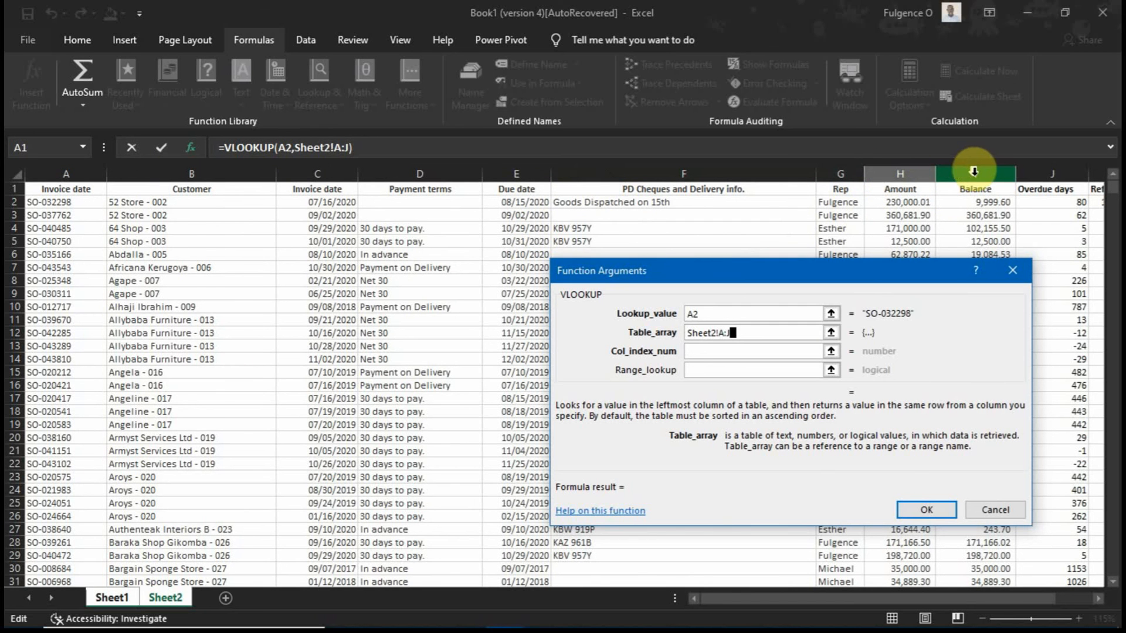
- Set the column index number of H2's VLOOKUP to 9 and the range lookup to false, and insert the formula
click(696, 352)
text(9)
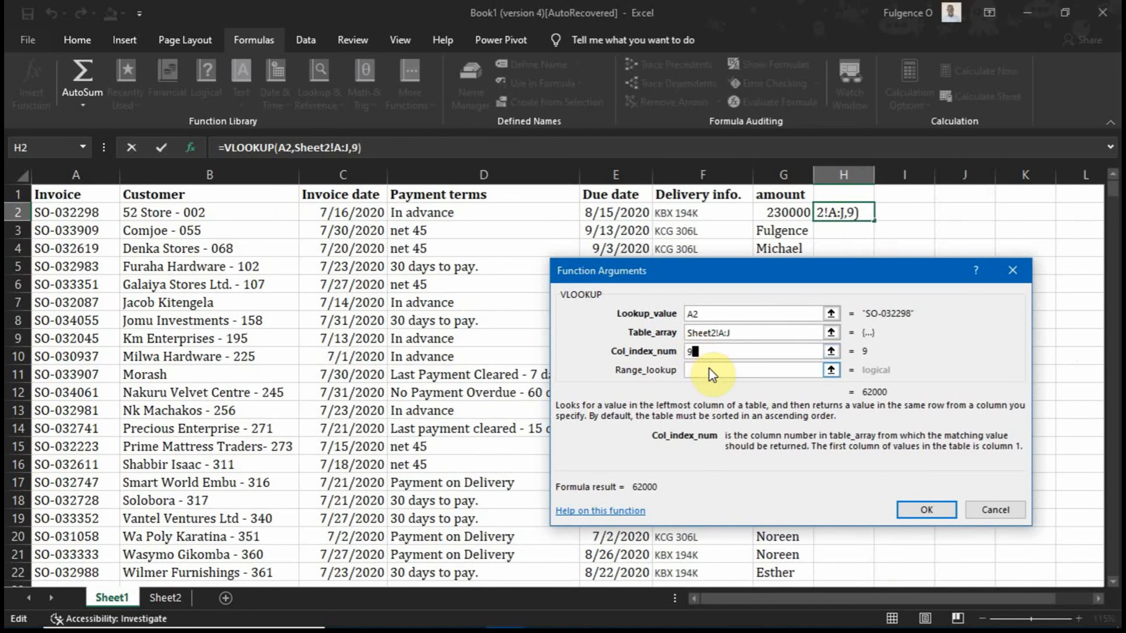
click(710, 369)
text(fa)
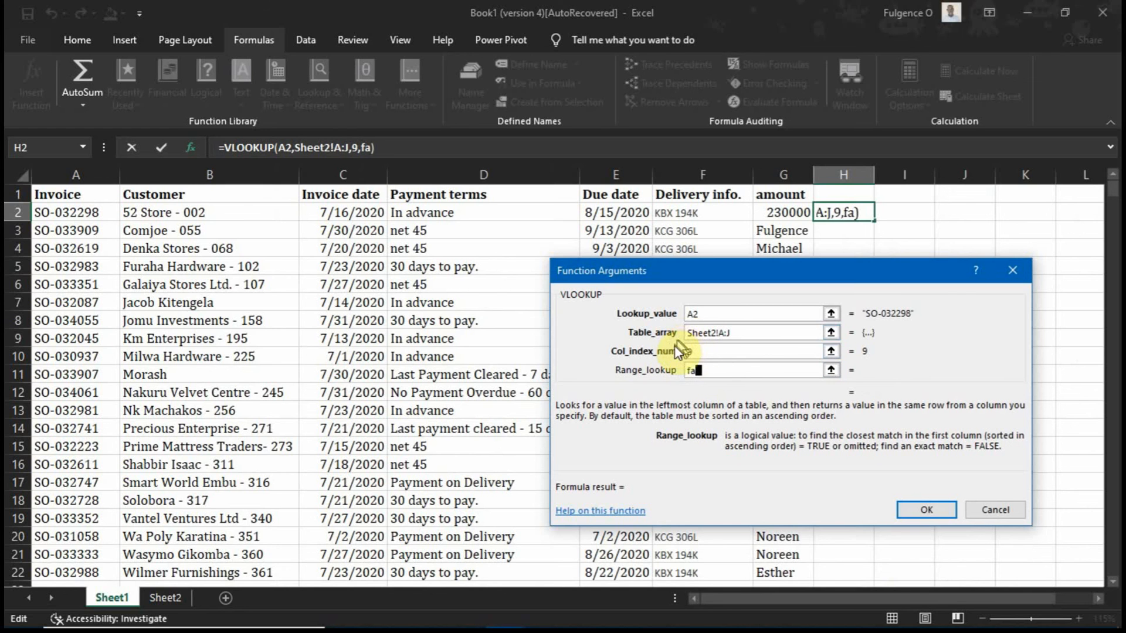
text(lse)
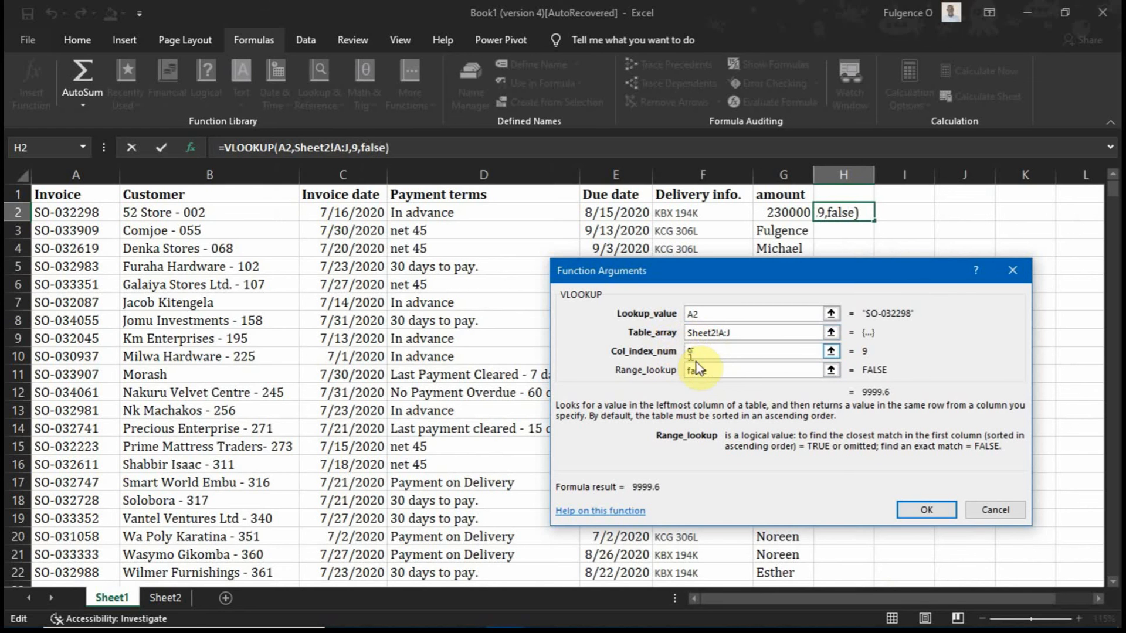
click(927, 507)
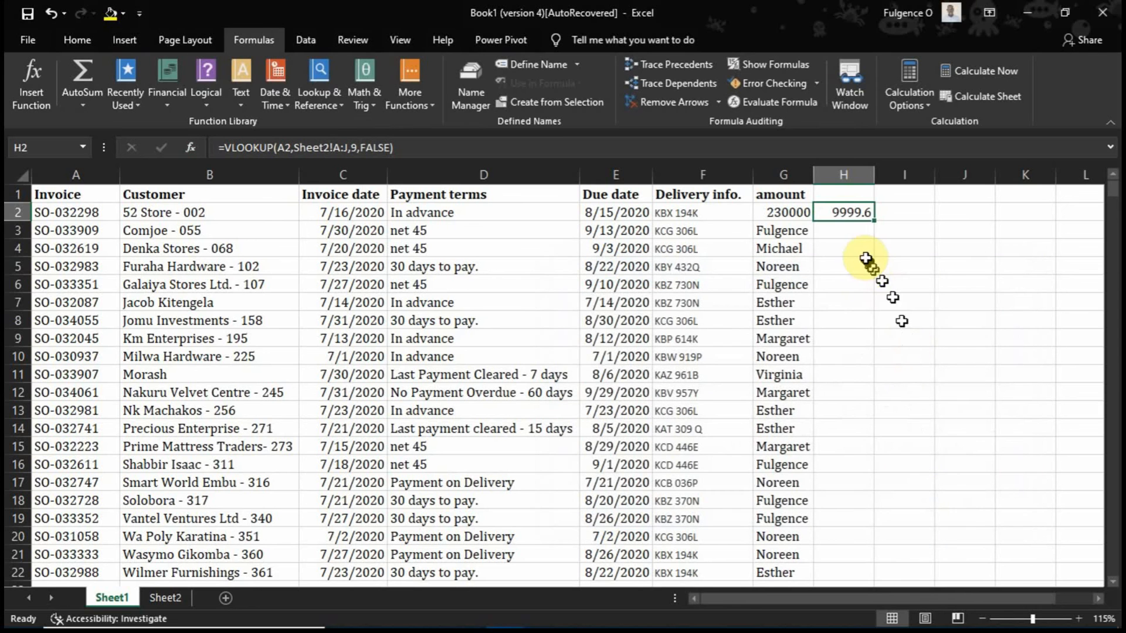
mouse_move(938, 625)
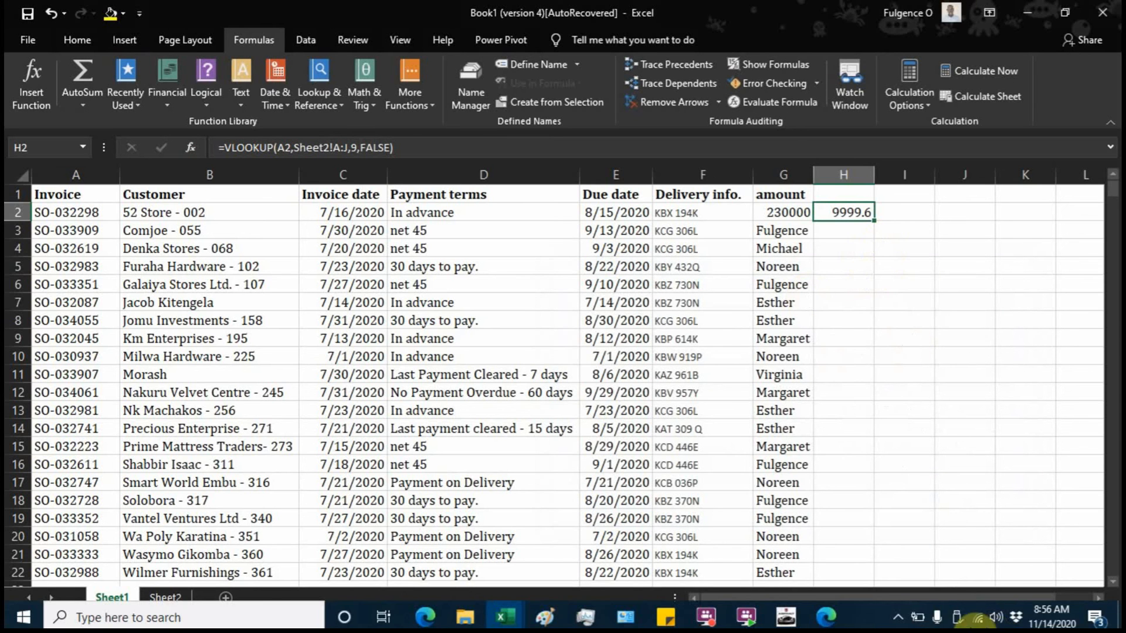
click(899, 611)
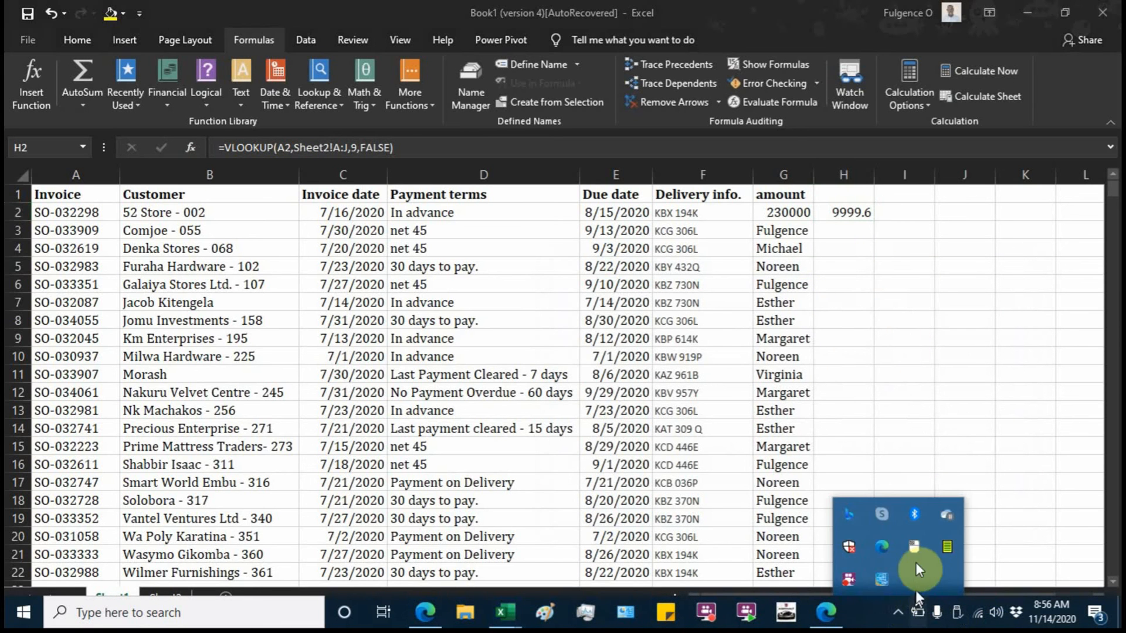
right_click(883, 510)
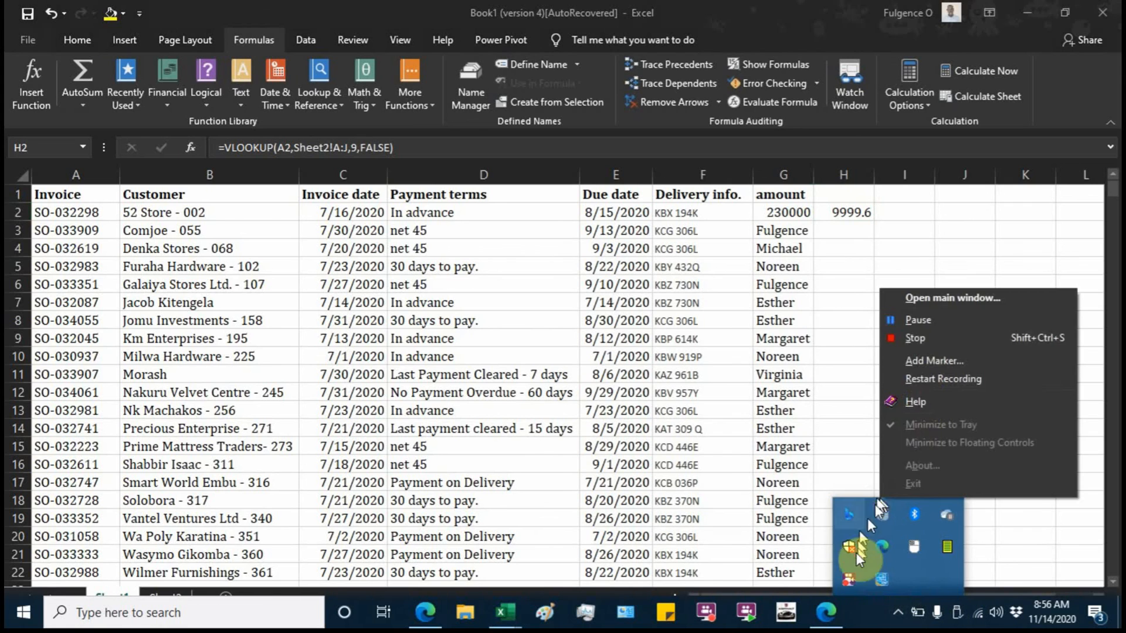